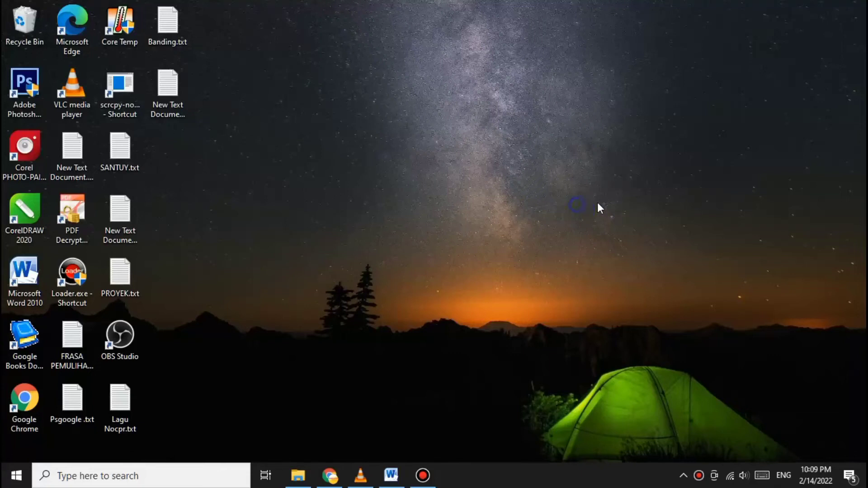
# Refresh the Windows desktop from its right-click menu
pyautogui.rightClick(577, 205)
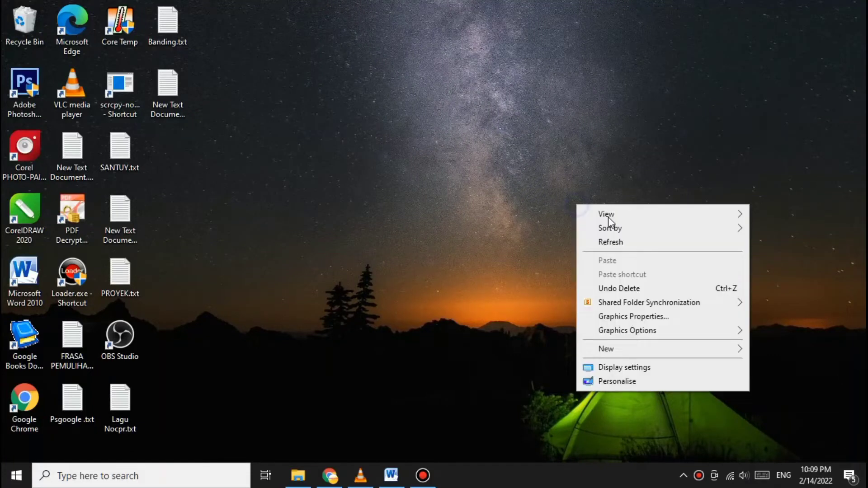
pyautogui.click(611, 242)
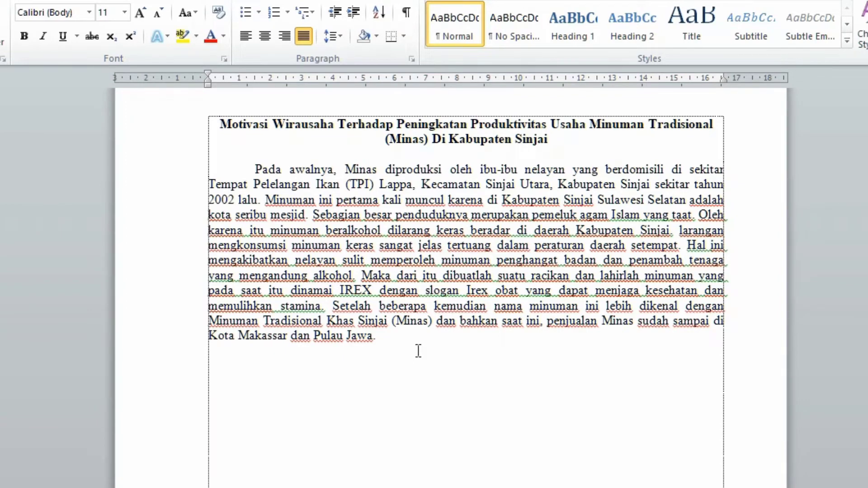
pyautogui.press('Return')
pyautogui.hotkey('ctrl', 'a')
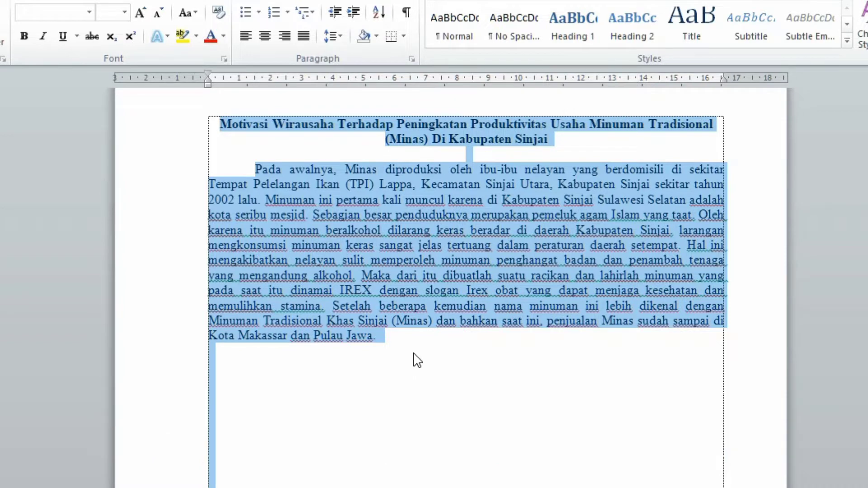
pyautogui.click(414, 354)
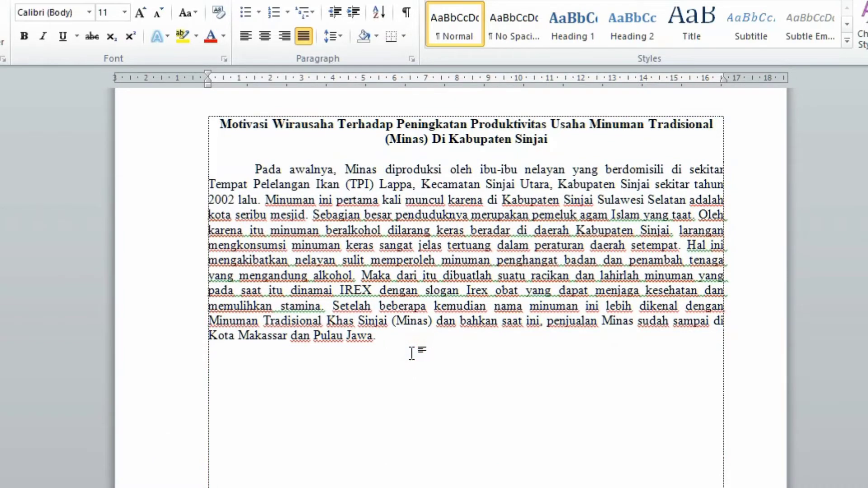
pyautogui.press('Return')
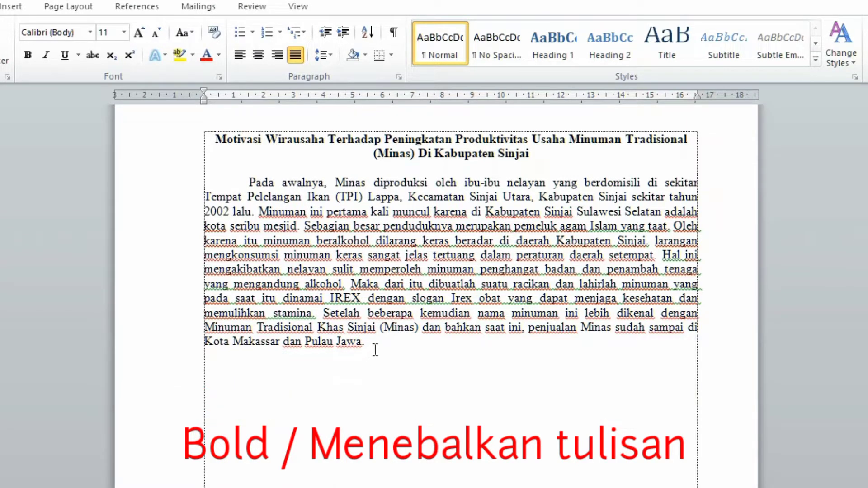
# Bold the whole body paragraph with Ctrl+B, then remove the bold again
pyautogui.moveTo(375, 344)
pyautogui.mouseDown()
pyautogui.moveTo(226, 170)
pyautogui.moveTo(211, 187)
pyautogui.mouseUp()
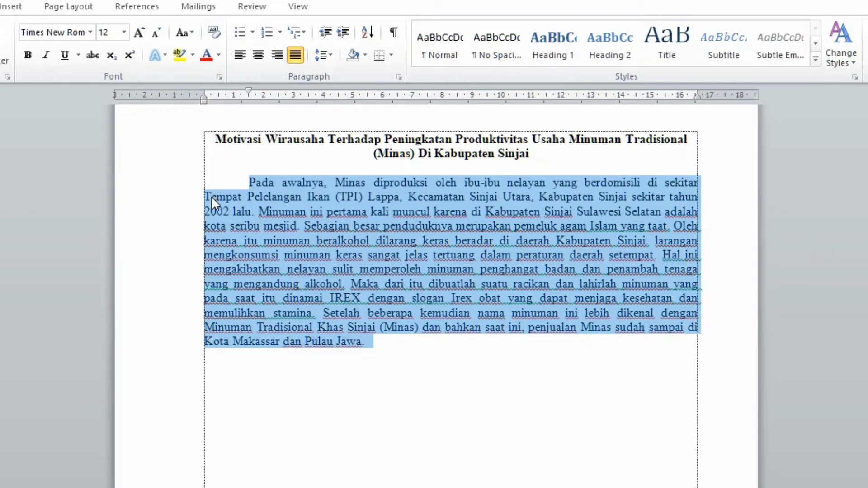
pyautogui.hotkey('ctrl', 'b')
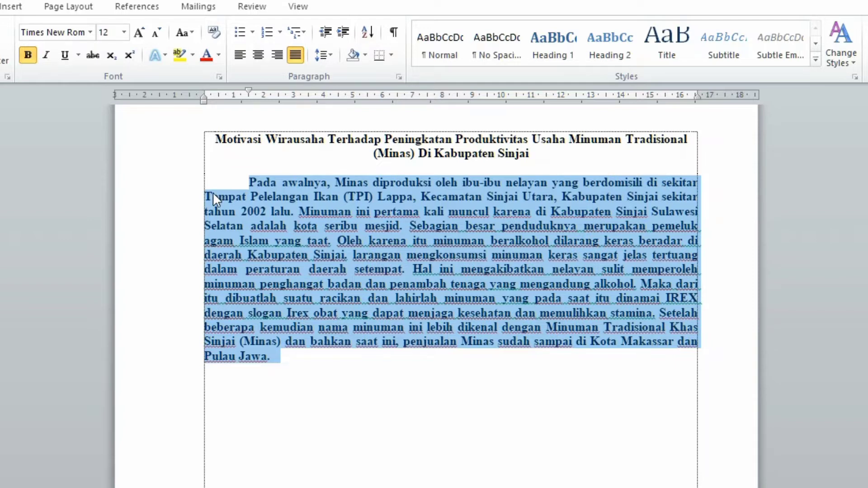
pyautogui.hotkey('ctrl', 'b')
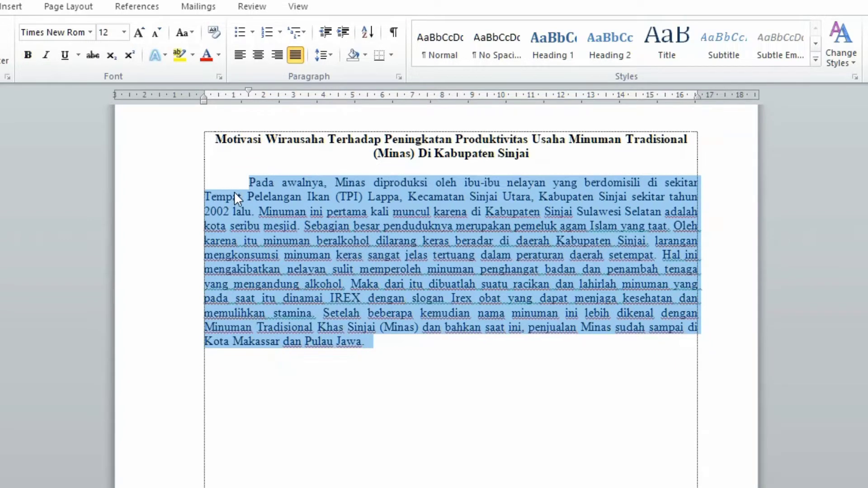
# Turn bold on in the first line, then reselect the body paragraph and bold it
pyautogui.click(235, 183)
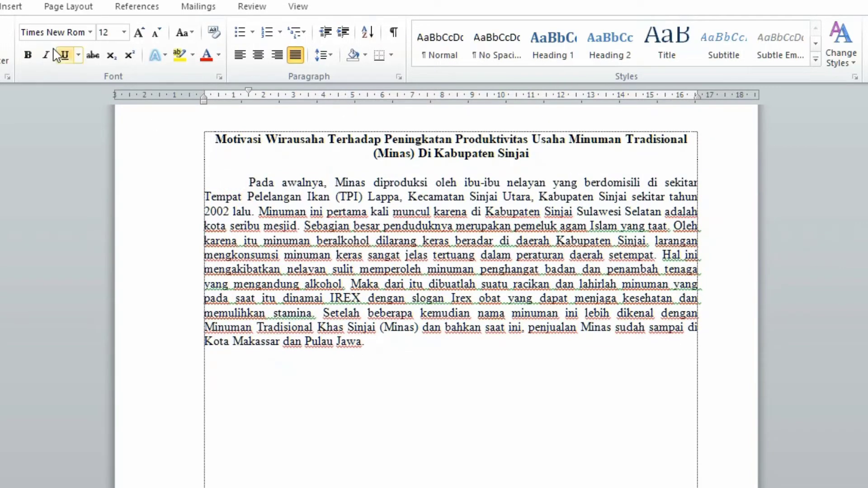
pyautogui.click(32, 56)
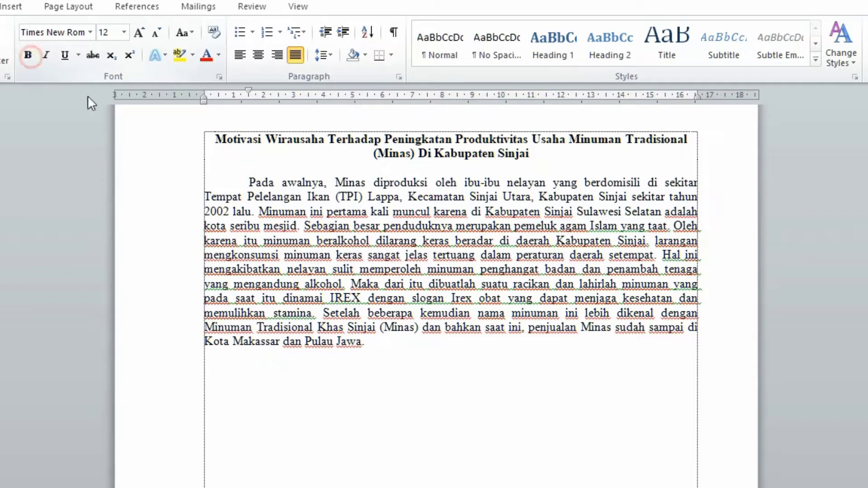
pyautogui.moveTo(249, 183)
pyautogui.mouseDown()
pyautogui.moveTo(422, 353)
pyautogui.moveTo(426, 343)
pyautogui.mouseUp()
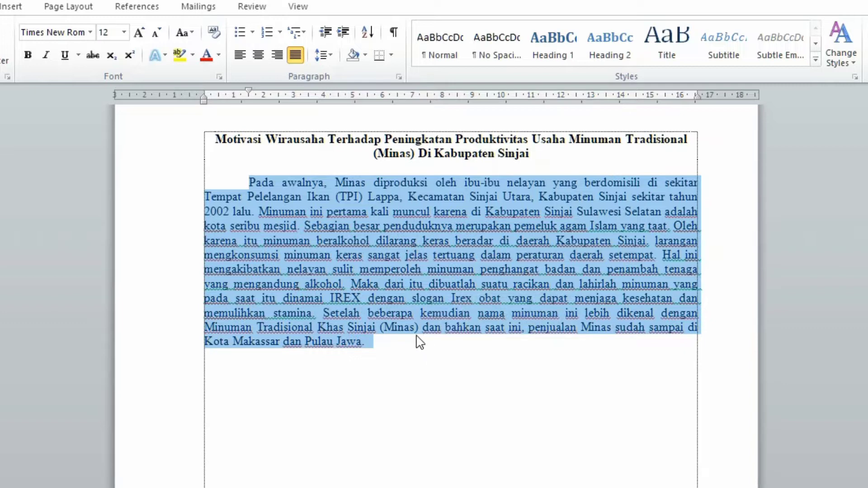
pyautogui.hotkey('ctrl', 'b')
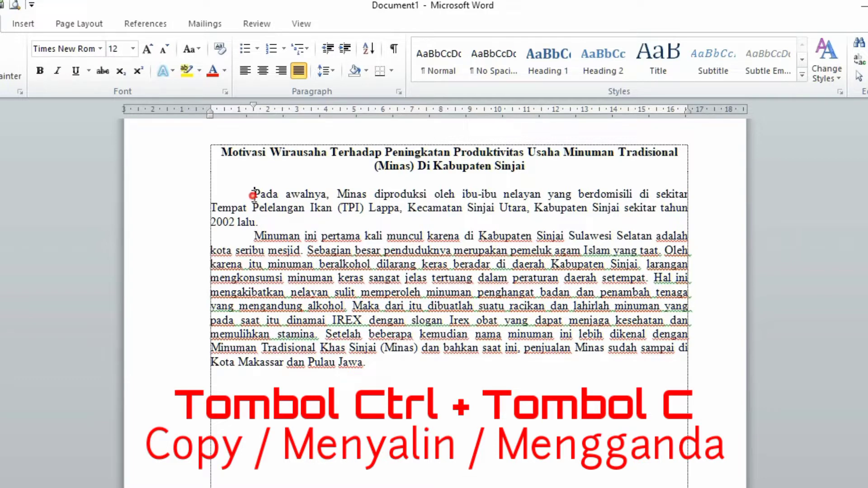
# Copy the opening paragraph ending '2002 lalu.' and paste it below the article text
pyautogui.moveTo(253, 194); pyautogui.dragTo(260, 222)
pyautogui.hotkey('ctrl', 'c')
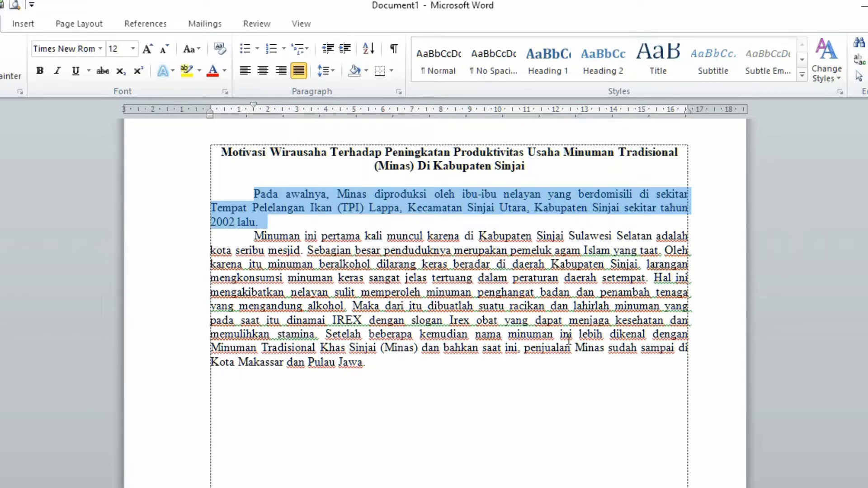
pyautogui.click(333, 393)
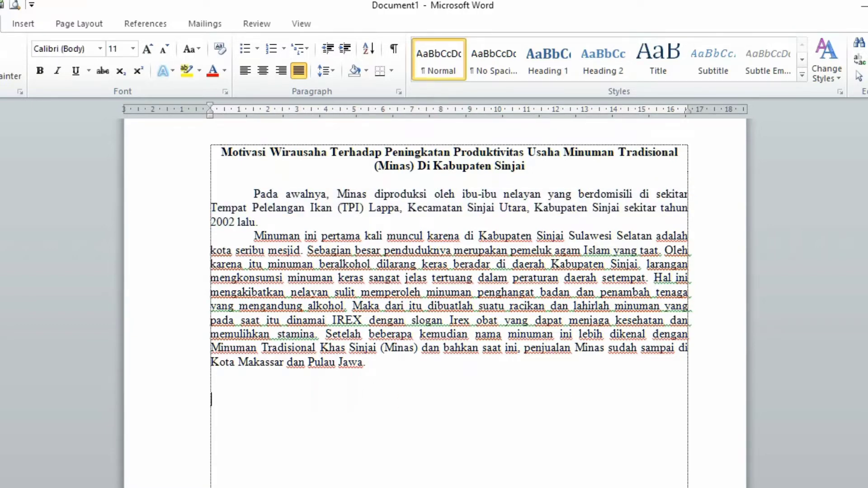
pyautogui.hotkey('ctrl', 'v')
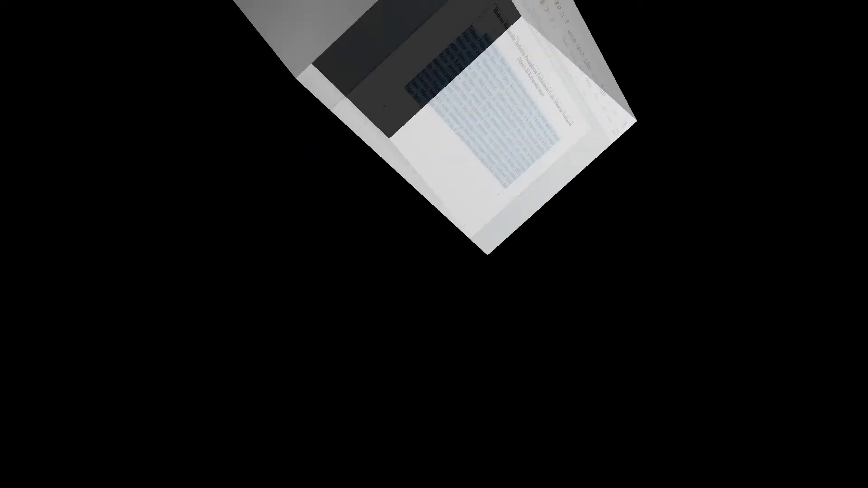
# Set the selected paragraph's font to Tahoma through the Ctrl+D Font dialog
pyautogui.write('d')
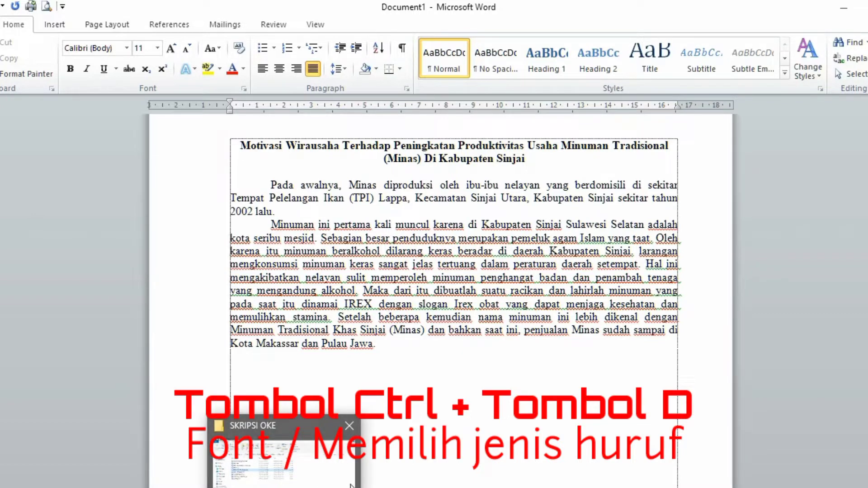
pyautogui.click(422, 370)
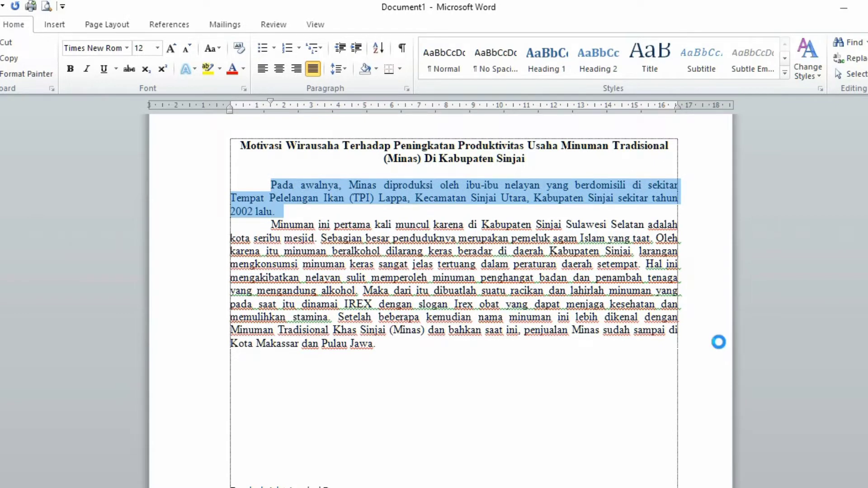
pyautogui.hotkey('ctrl', 'd')
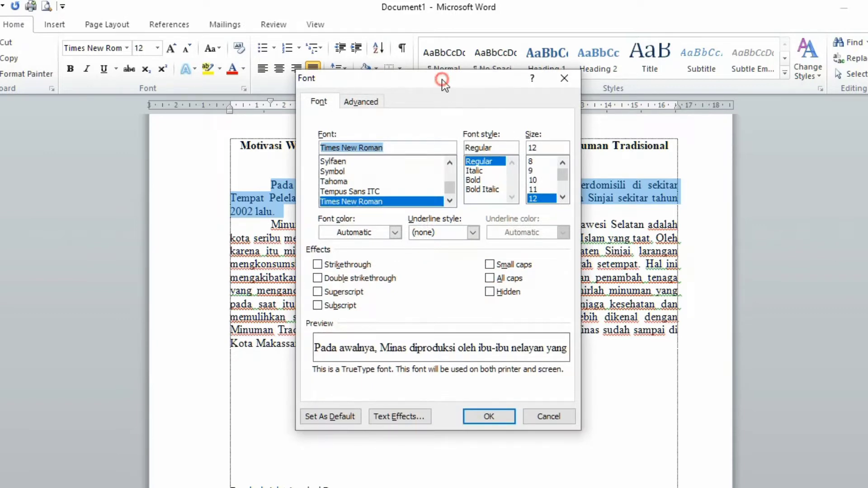
pyautogui.moveTo(441, 80); pyautogui.dragTo(677, 81)
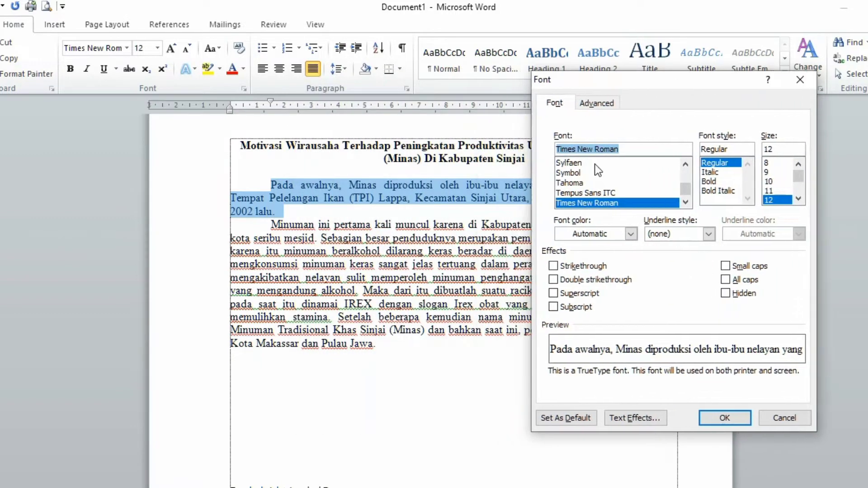
pyautogui.click(581, 171)
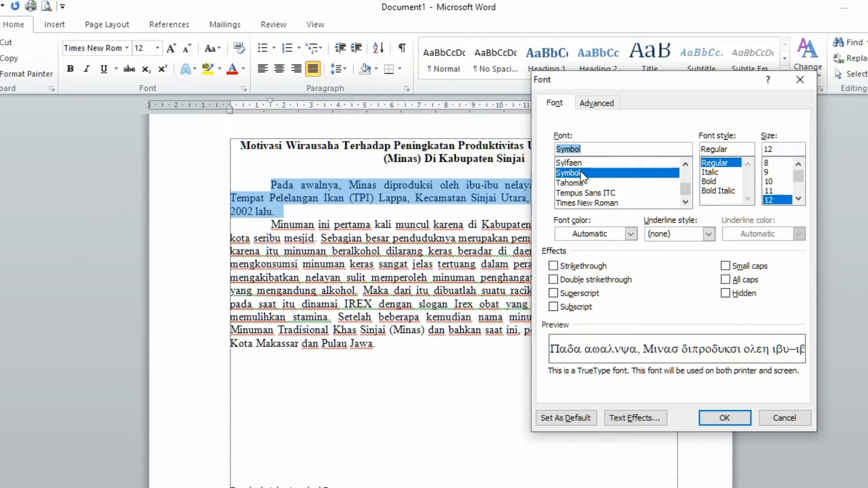
pyautogui.click(580, 183)
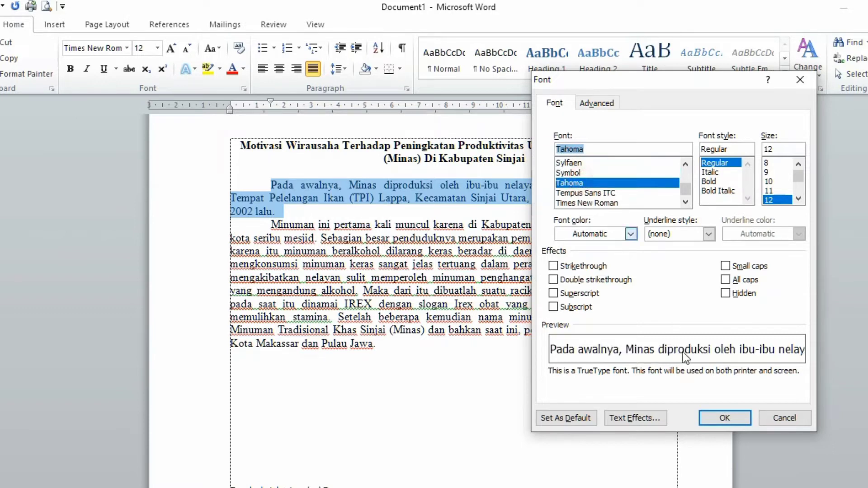
pyautogui.click(708, 414)
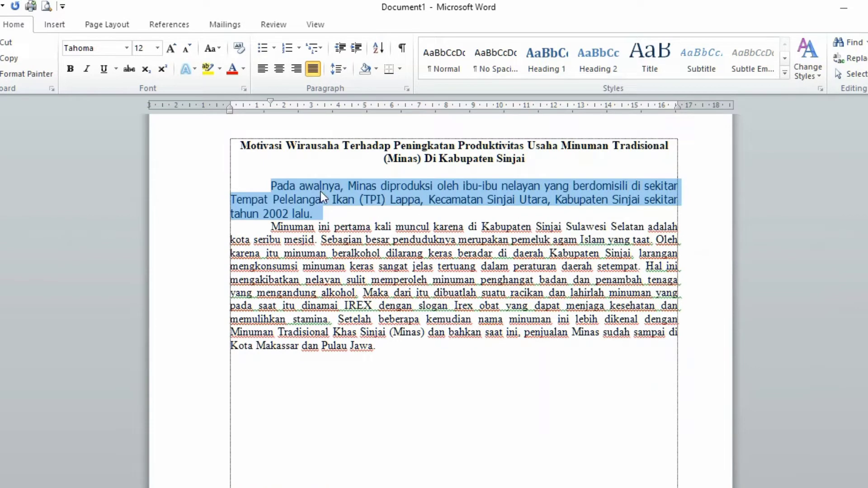
# Change the paragraph to size 11, then undo the change with Ctrl+Z
pyautogui.hotkey('ctrl', 'd')
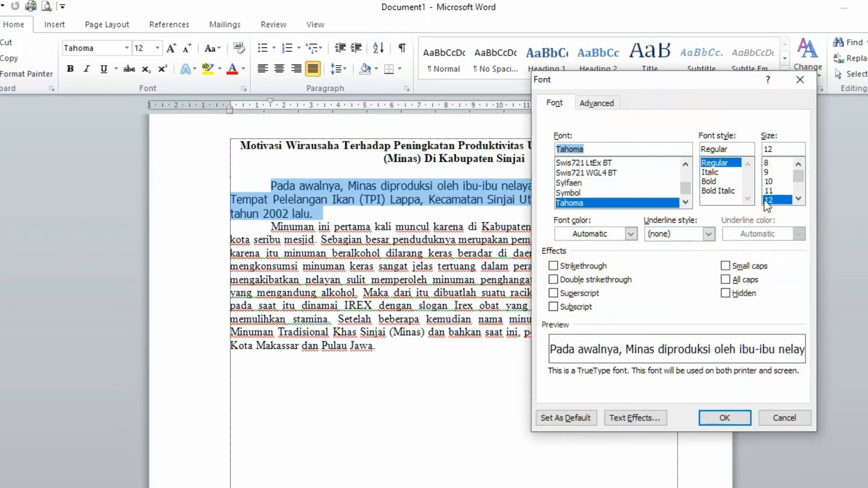
pyautogui.click(774, 191)
pyautogui.click(723, 417)
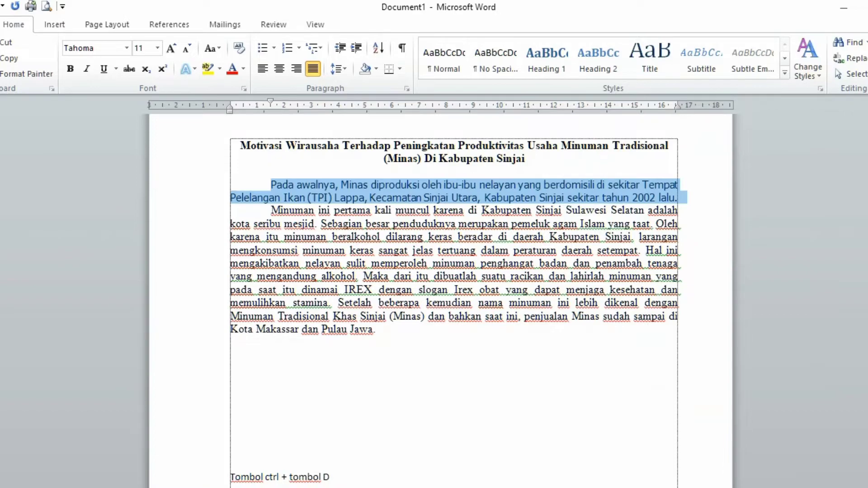
pyautogui.hotkey('ctrl', 'z')
pyautogui.hotkey('ctrl', 'z')
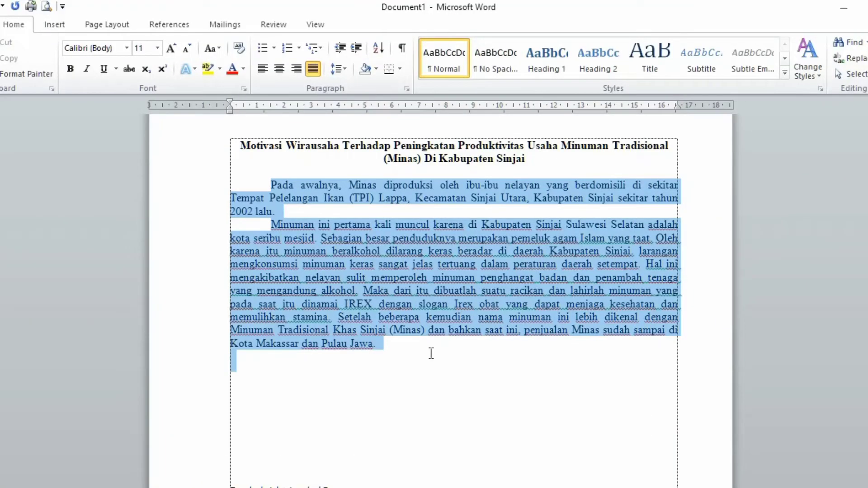
pyautogui.moveTo(432, 354); pyautogui.dragTo(440, 346)
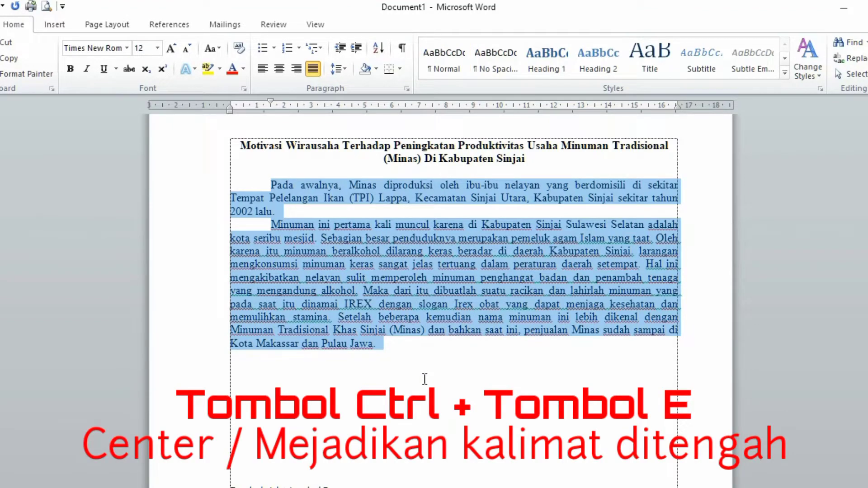
pyautogui.hotkey('ctrl', 'e')
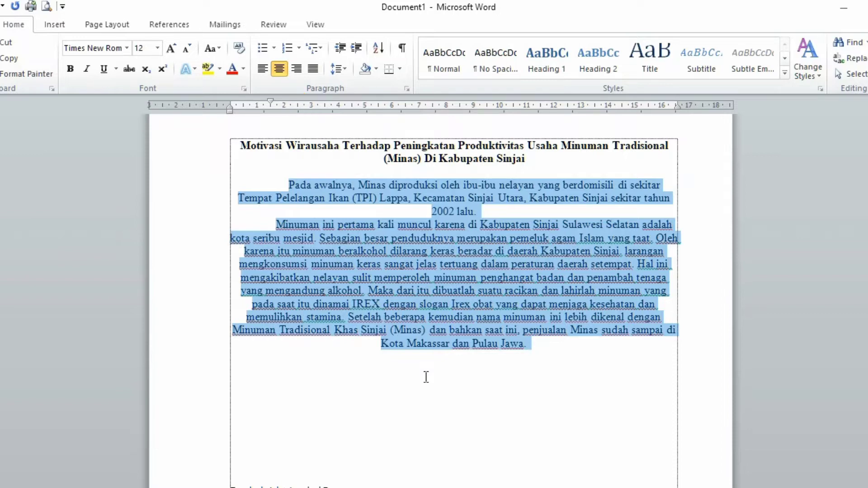
pyautogui.hotkey('ctrl', 'j')
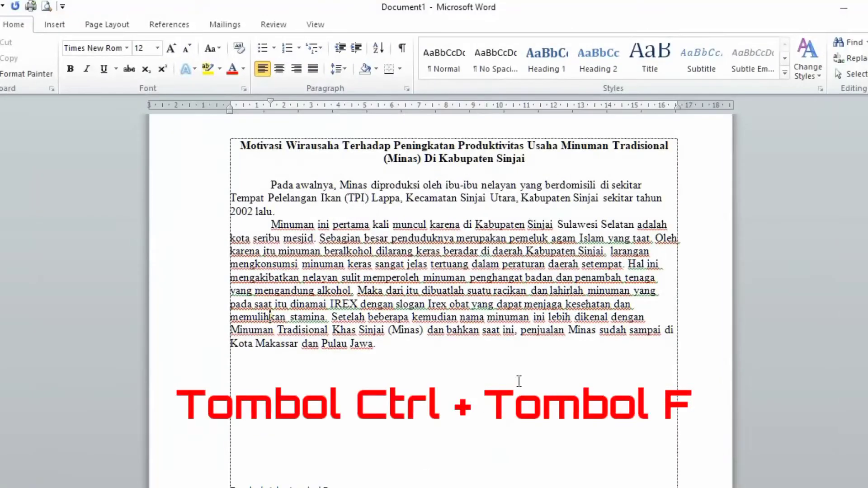
# Search the document for 'minas' in the Ctrl+F Navigation pane, replacing the 'minuman' term
pyautogui.click(446, 470)
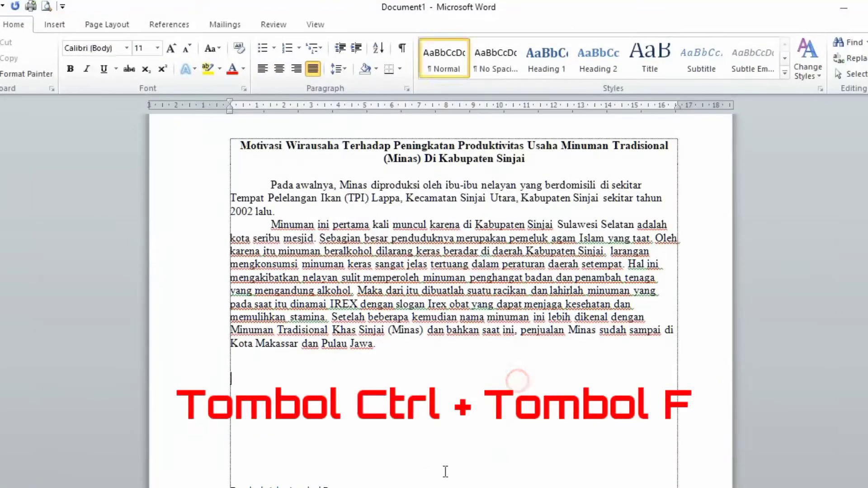
pyautogui.moveTo(384, 480); pyautogui.dragTo(328, 485)
pyautogui.click(330, 485)
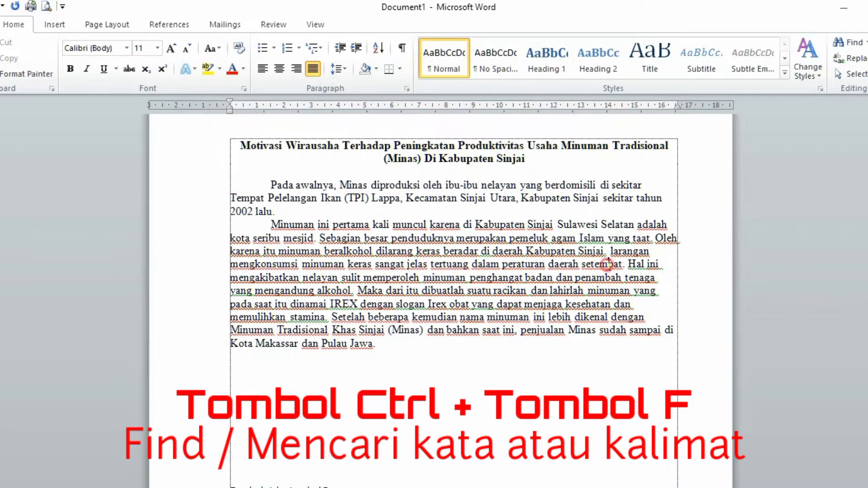
pyautogui.click(599, 278)
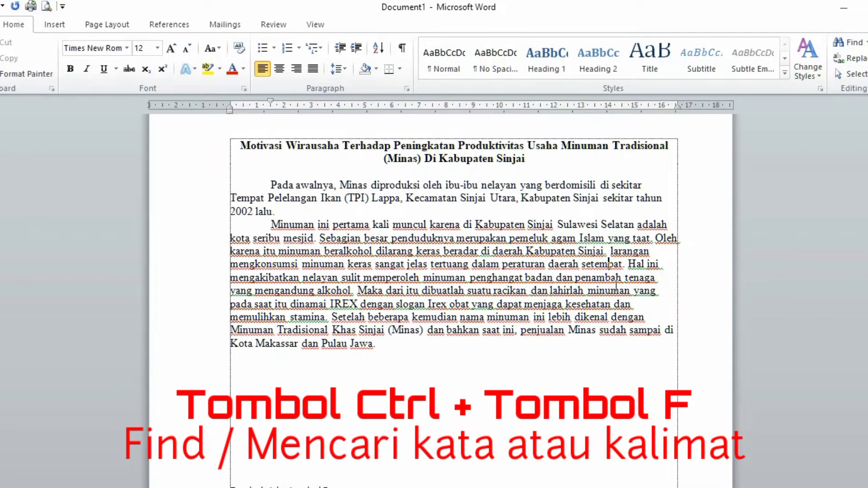
pyautogui.hotkey('ctrl', 'f')
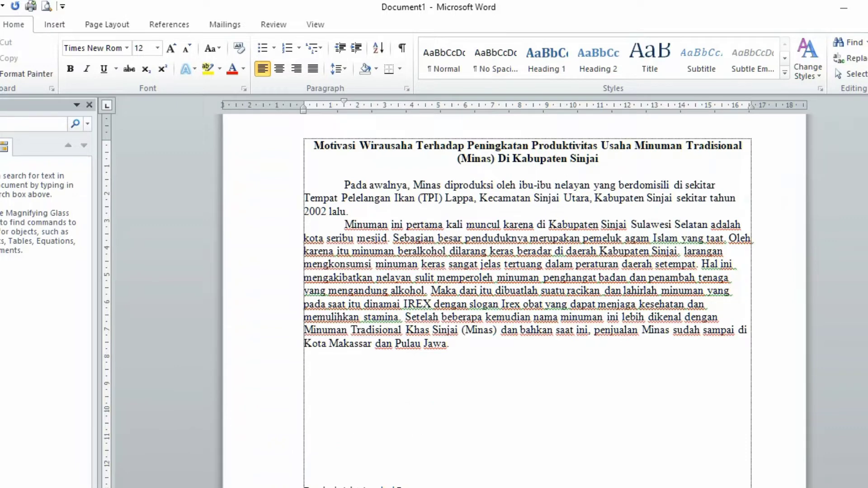
pyautogui.write('minum')
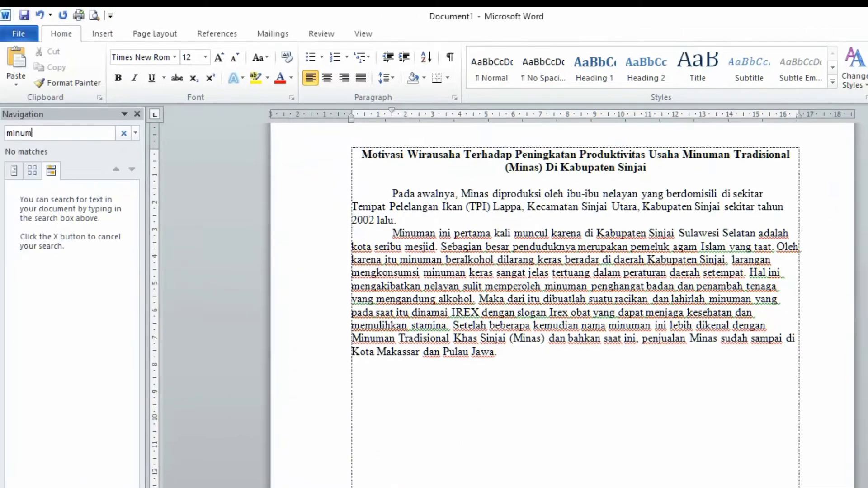
pyautogui.write('an')
pyautogui.press('BackSpace')
pyautogui.press('BackSpace')
pyautogui.press('BackSpace')
pyautogui.press('BackSpace')
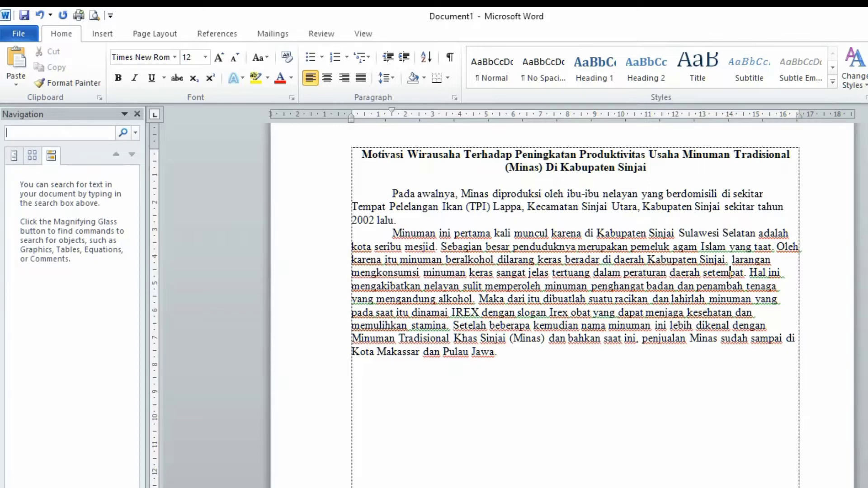
pyautogui.write('min')
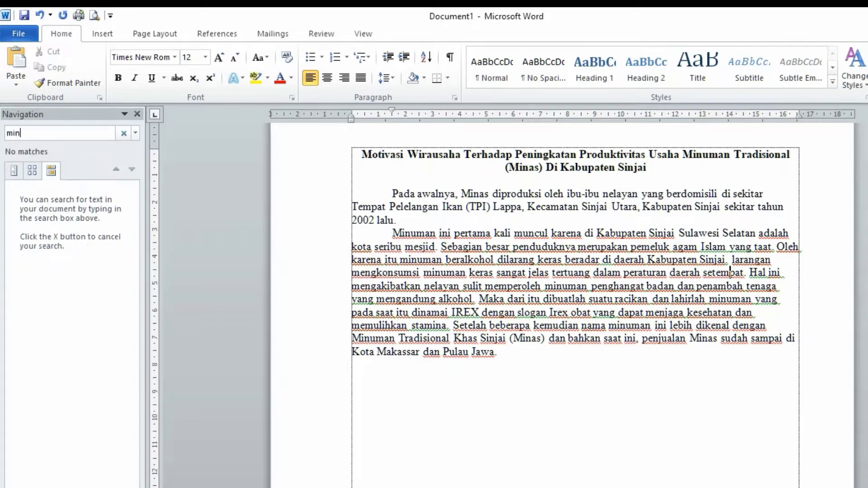
pyautogui.write('as')
pyautogui.press('Return')
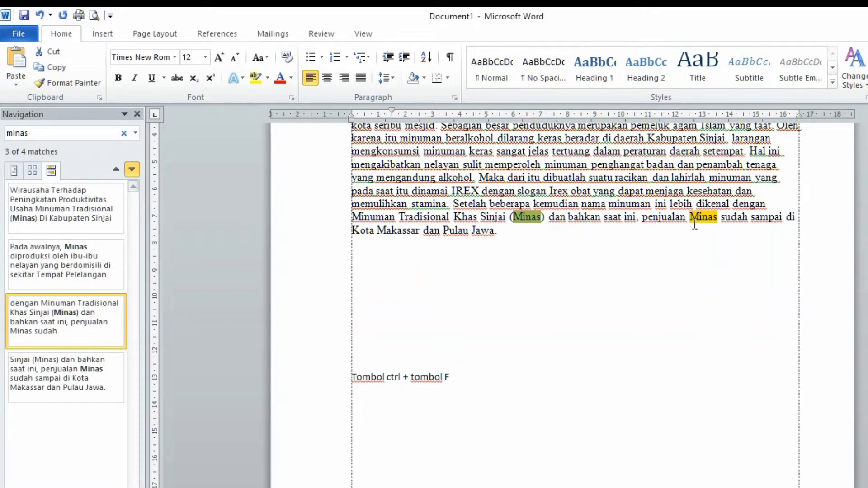
# Step through the four 'minas' matches, ending on the one in the title
pyautogui.click(37, 382)
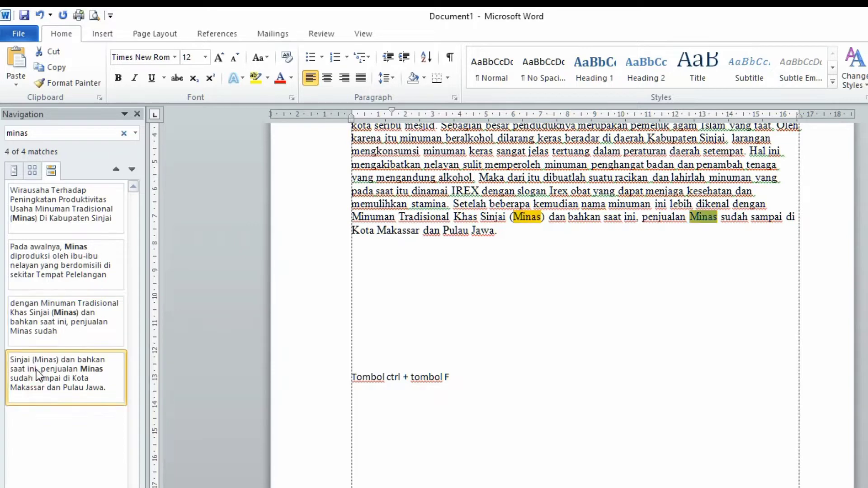
pyautogui.click(40, 325)
pyautogui.click(42, 365)
pyautogui.click(46, 269)
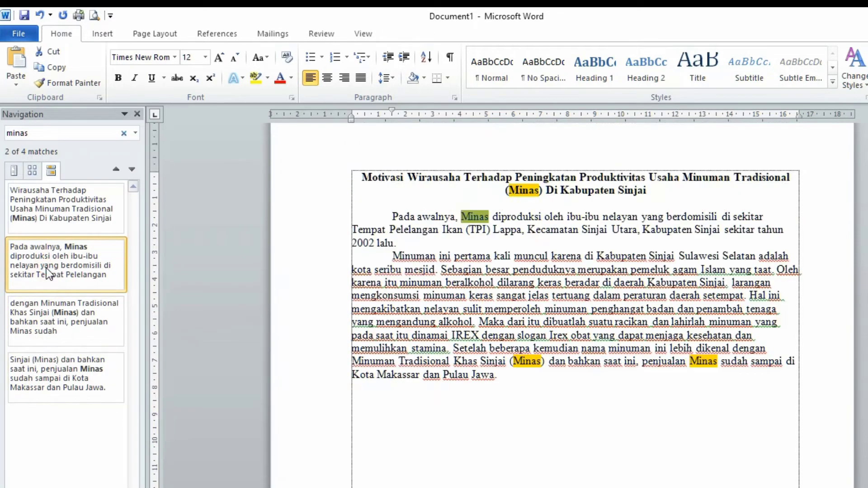
pyautogui.click(39, 218)
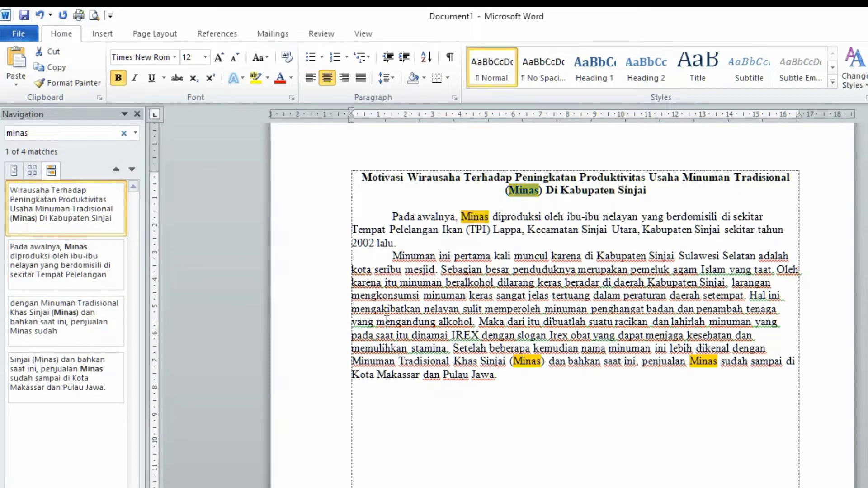
pyautogui.scroll(-2, 575, 398)
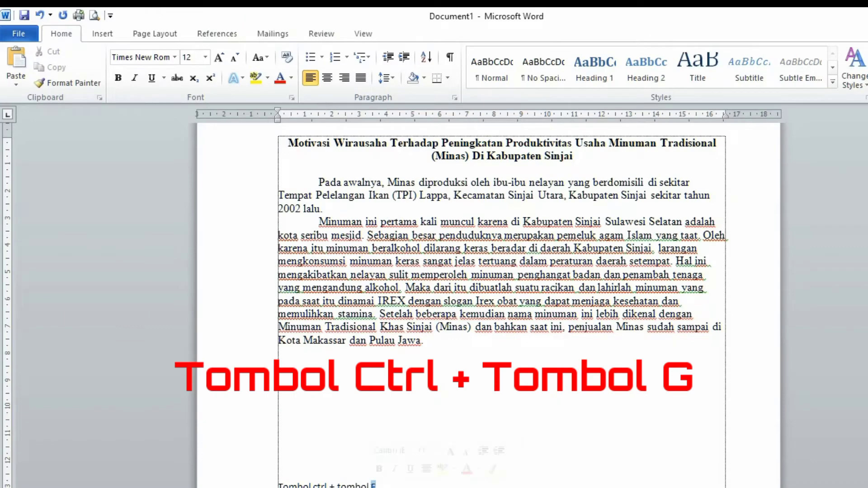
# Replace the F in the bottom note with 'G (Go To)'
pyautogui.doubleClick(373, 485)
pyautogui.write('Go')
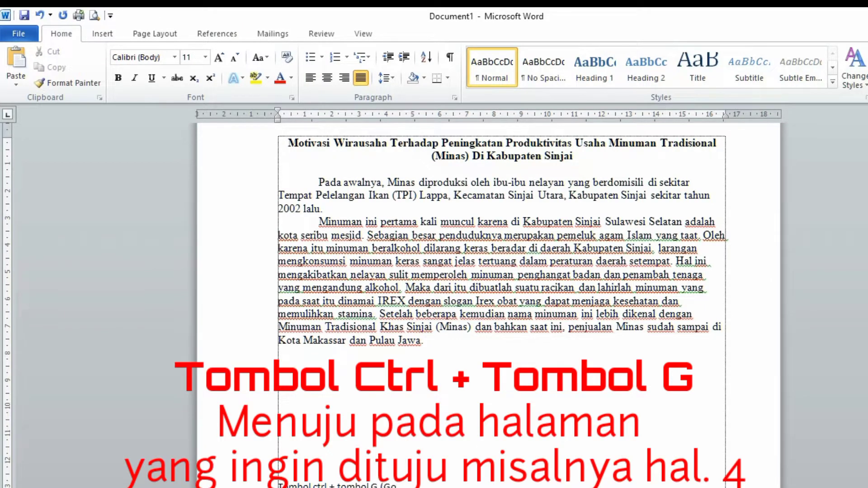
pyautogui.write(' To))')
pyautogui.click(428, 289)
pyautogui.scroll(1, 496, 448)
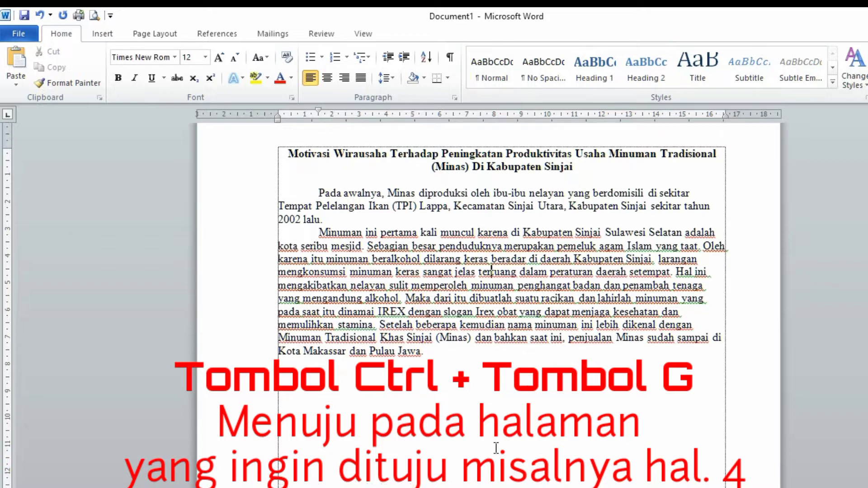
# Jump to page 4 with Ctrl+G, then close the Go To dialog
pyautogui.hotkey('ctrl', 'g')
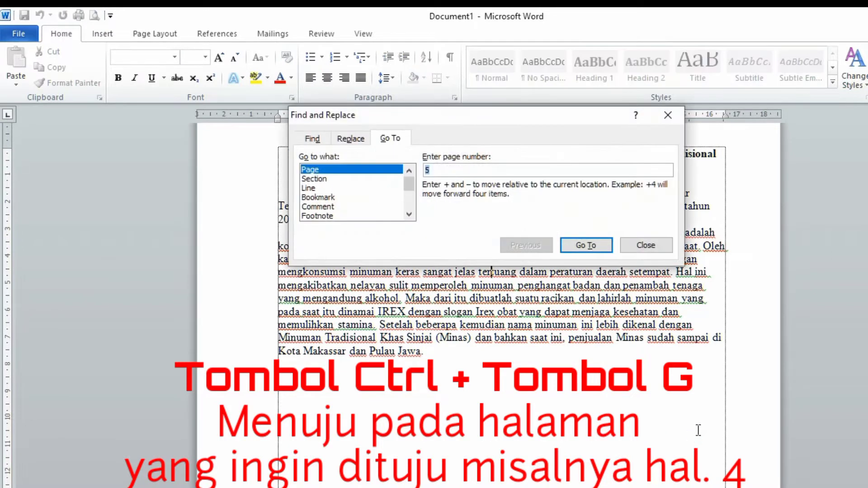
pyautogui.click(438, 170)
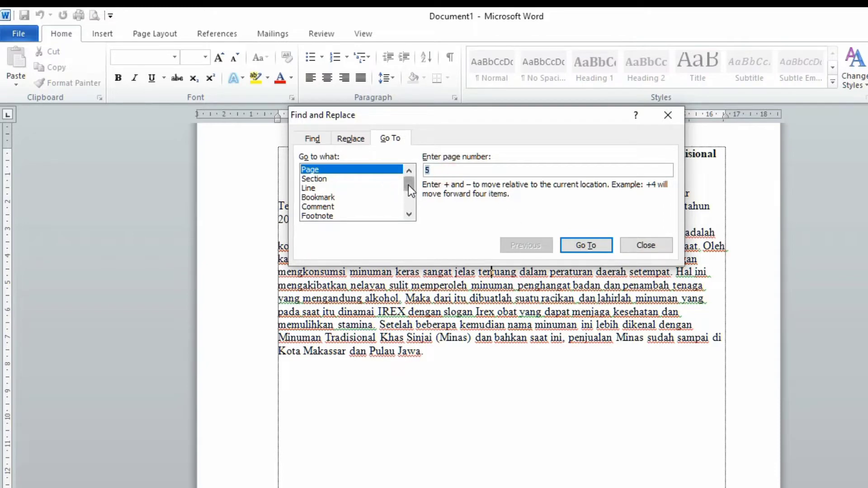
pyautogui.write('4')
pyautogui.click(568, 244)
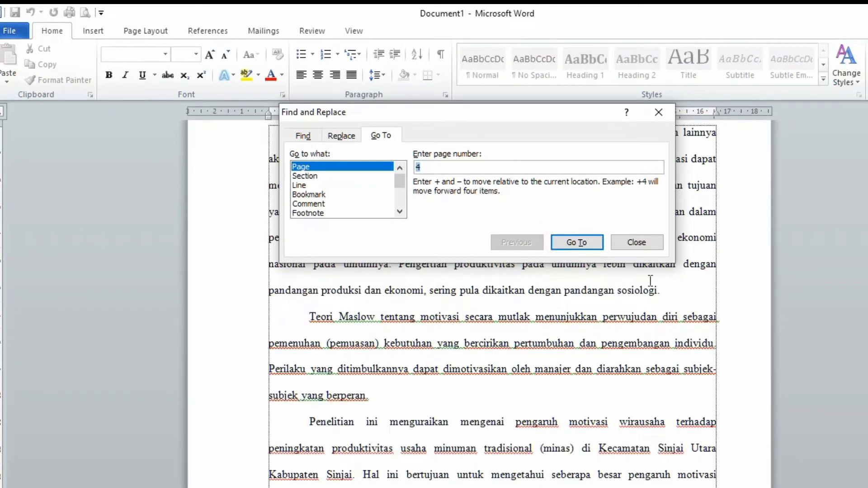
pyautogui.click(638, 243)
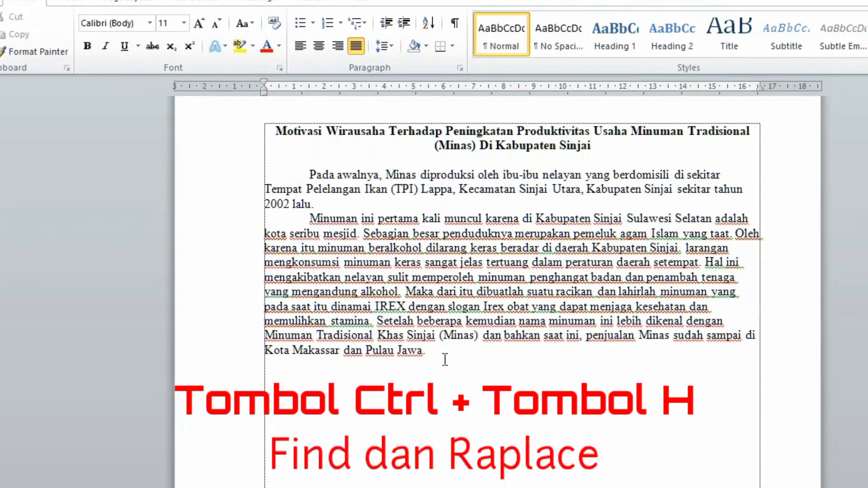
# Rewrite the closing line as 'Tombol ctrl + tombol H (Find & Replace)' and scroll through the pages
pyautogui.click(446, 361)
pyautogui.scroll(-10, 446, 360)
pyautogui.scroll(-5, 443, 335)
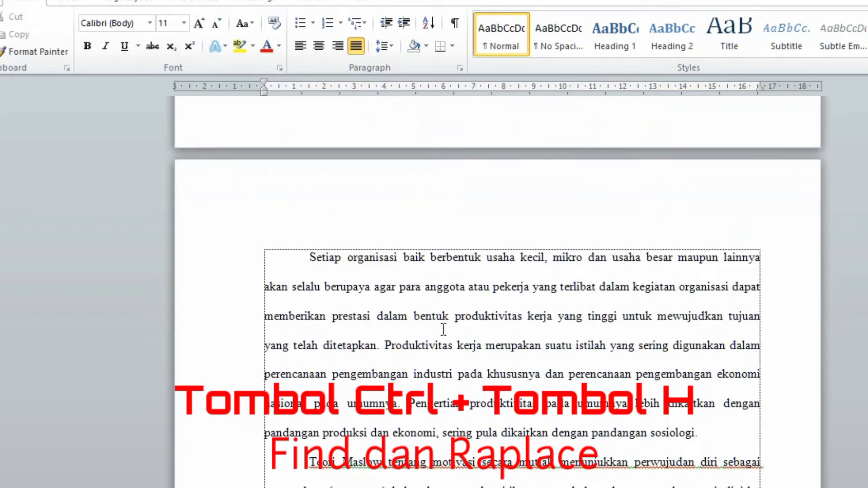
pyautogui.scroll(5, 407, 333)
pyautogui.scroll(3, 382, 333)
pyautogui.scroll(3, 303, 454)
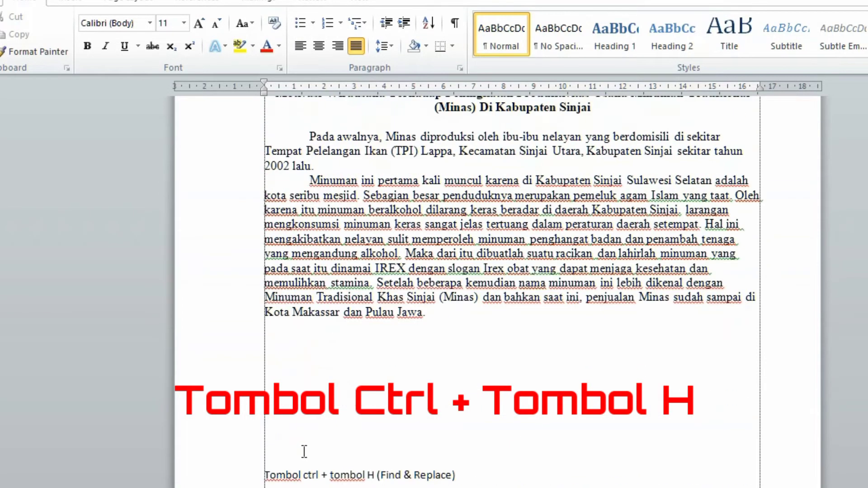
pyautogui.scroll(2, 305, 451)
pyautogui.keyDown('shift'); pyautogui.click(477, 335); pyautogui.keyUp('shift')
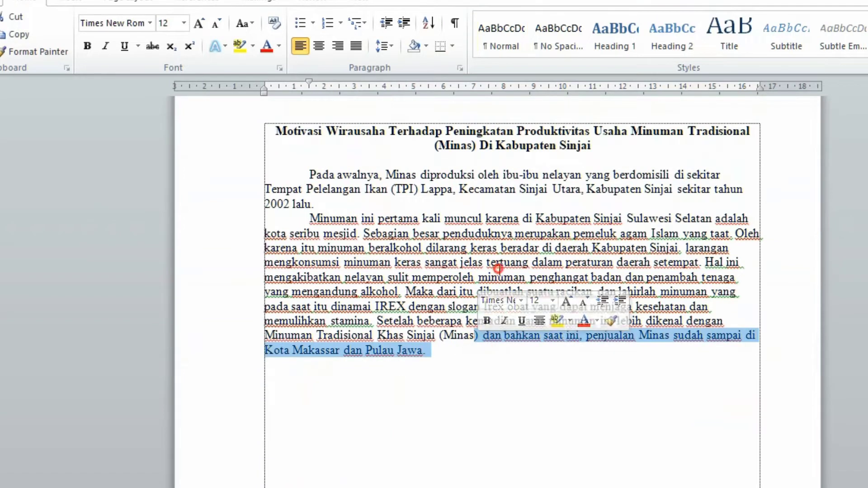
# Undo the replacement, then colour the bracketed Minas and the one after 'penjualan' red
pyautogui.click(498, 267)
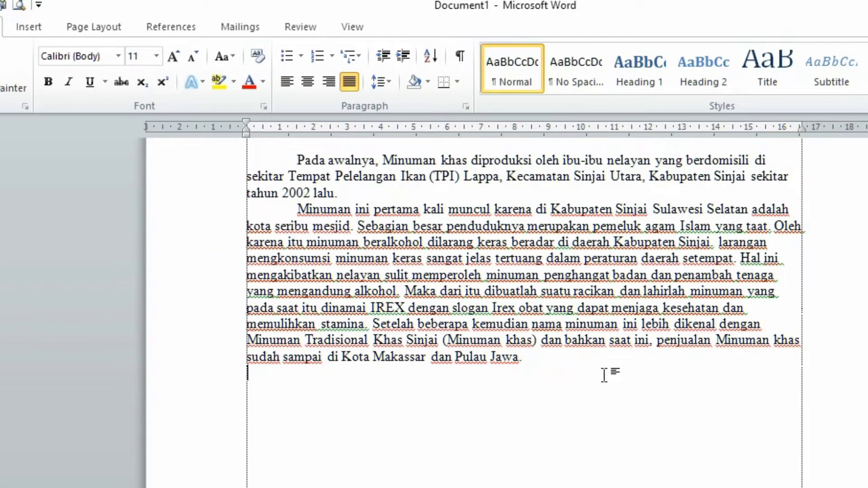
pyautogui.hotkey('ctrl', 'z')
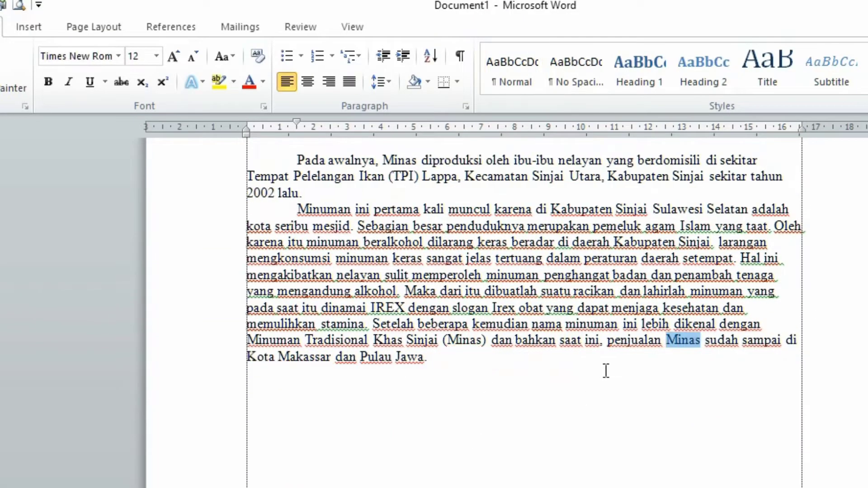
pyautogui.moveTo(448, 339); pyautogui.dragTo(483, 338)
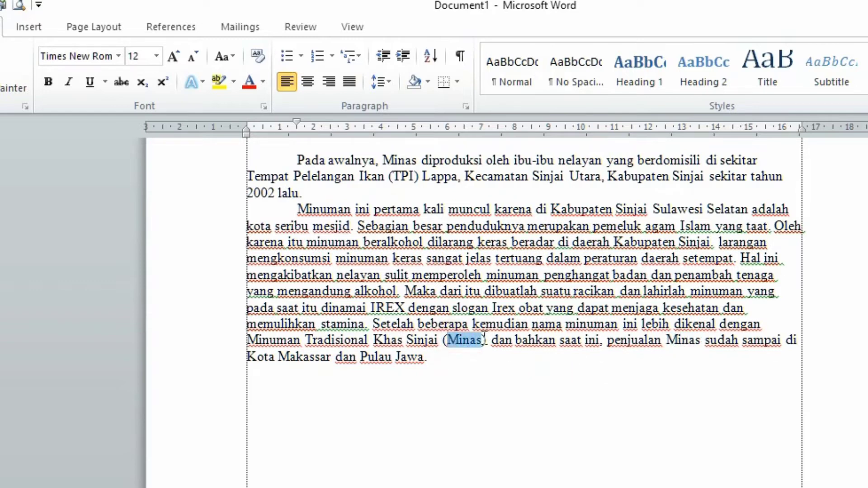
pyautogui.click(249, 82)
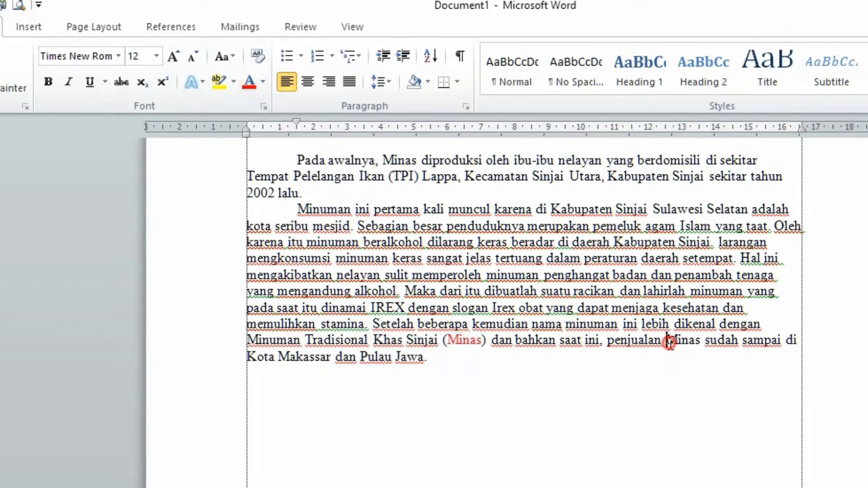
pyautogui.moveTo(667, 340); pyautogui.dragTo(701, 340)
pyautogui.click(249, 83)
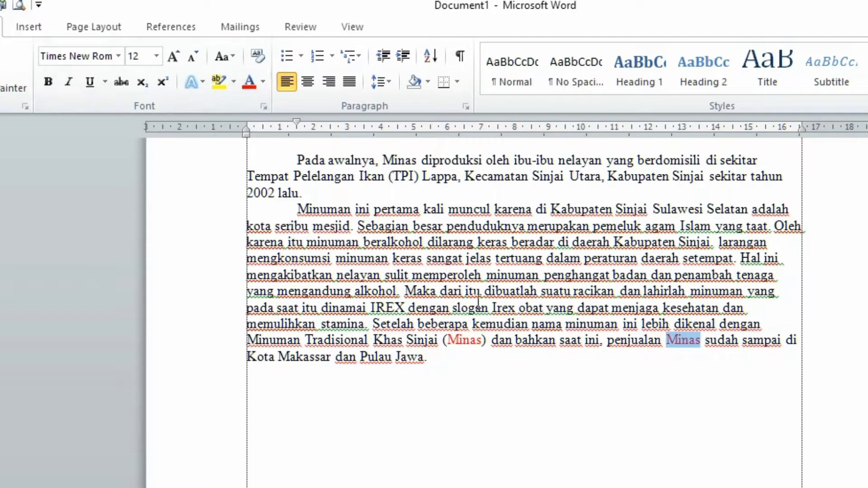
# Colour the first-paragraph and title occurrences of Minas red
pyautogui.scroll(1, 504, 202)
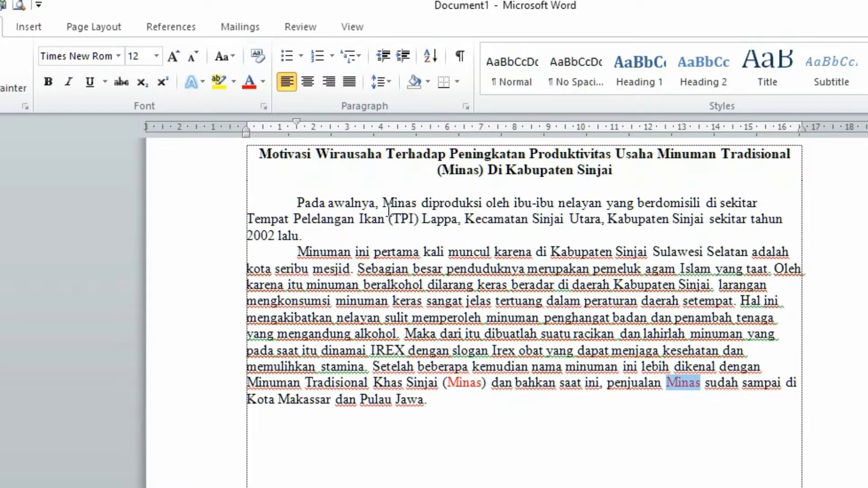
pyautogui.moveTo(383, 203); pyautogui.dragTo(410, 203)
pyautogui.click(249, 83)
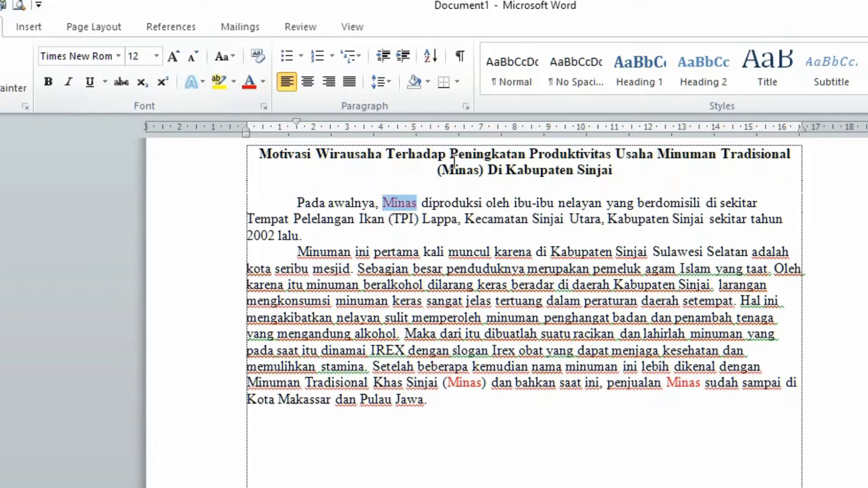
pyautogui.moveTo(441, 170); pyautogui.dragTo(482, 172)
pyautogui.click(244, 83)
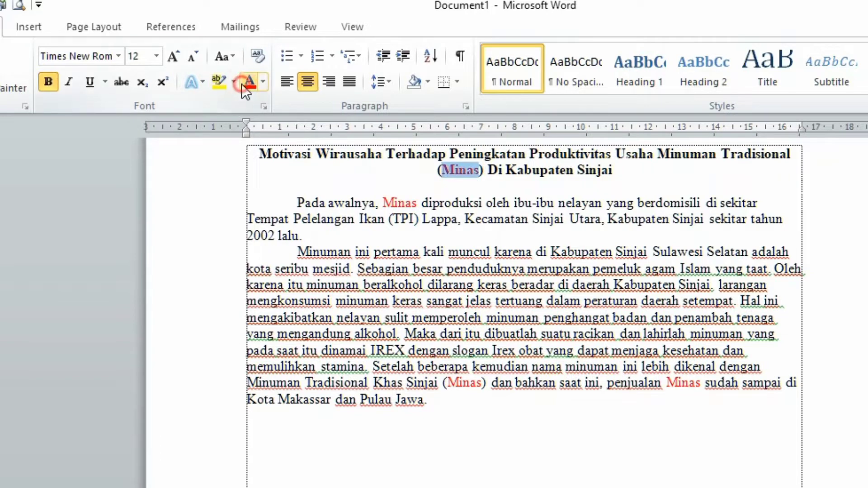
pyautogui.click(413, 270)
pyautogui.click(630, 252)
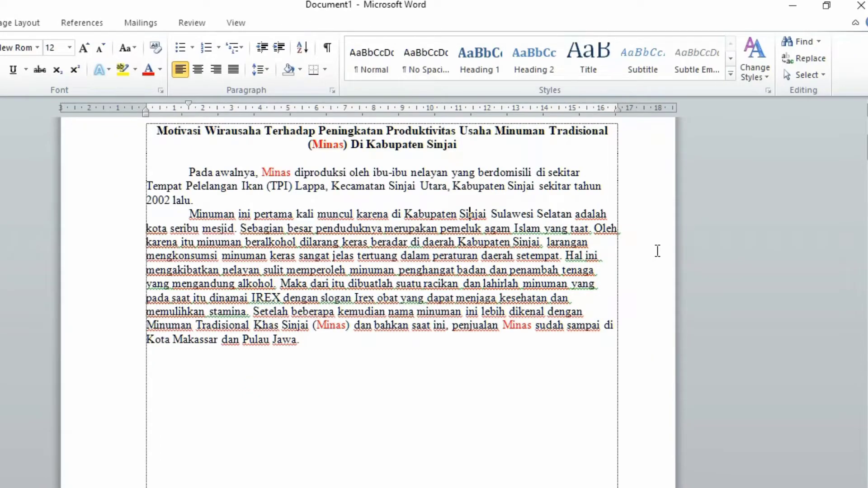
pyautogui.click(575, 362)
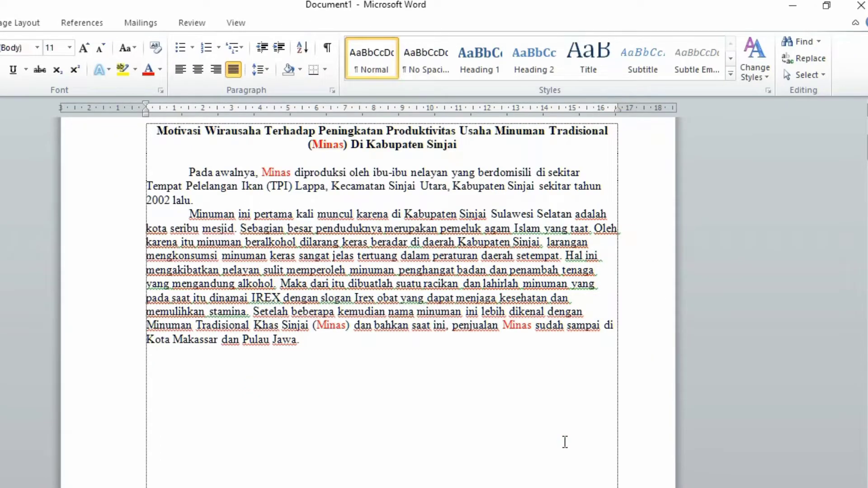
pyautogui.hotkey('ctrl', 'h')
pyautogui.click(587, 177)
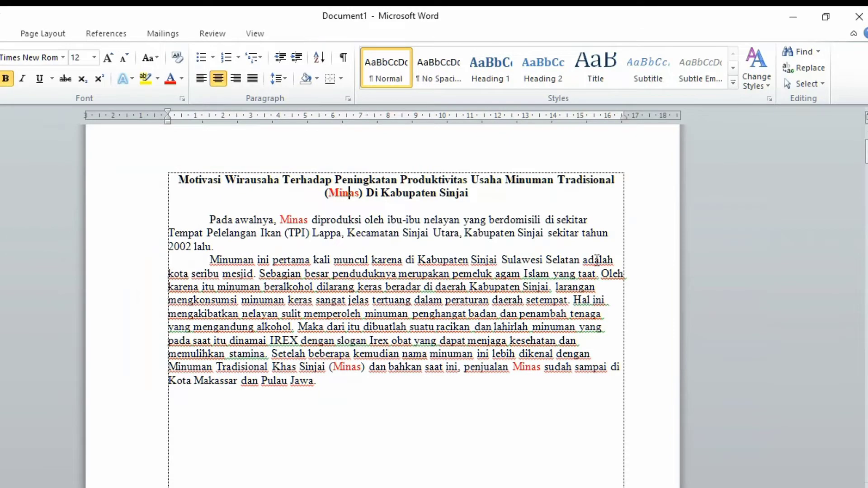
# Replace all 'minas' with 'minuman khas' via Find and Replace, then close the dialog
pyautogui.hotkey('ctrl', 'h')
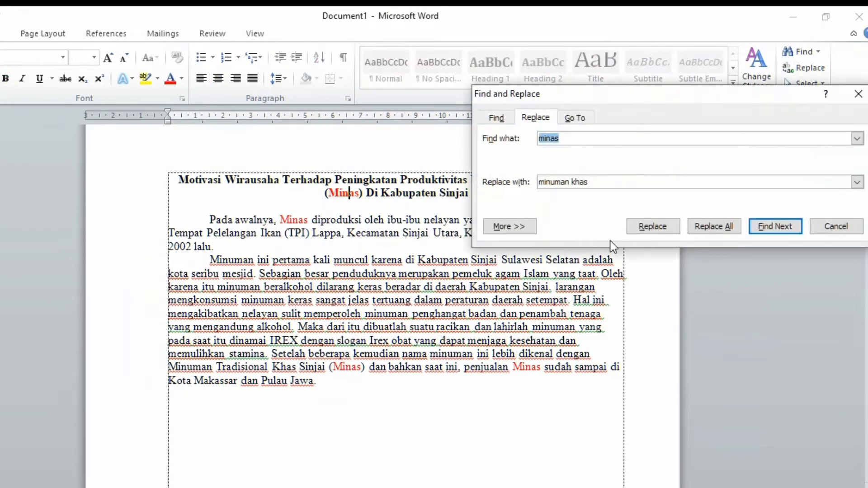
pyautogui.click(559, 140)
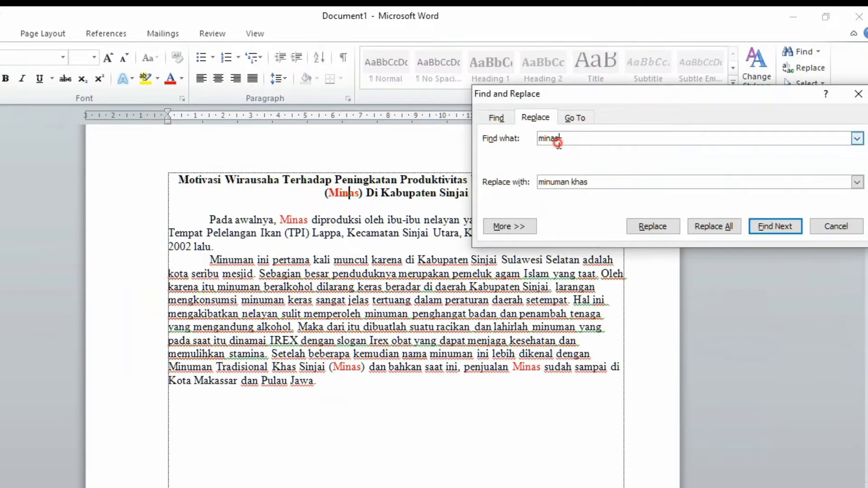
pyautogui.click(592, 181)
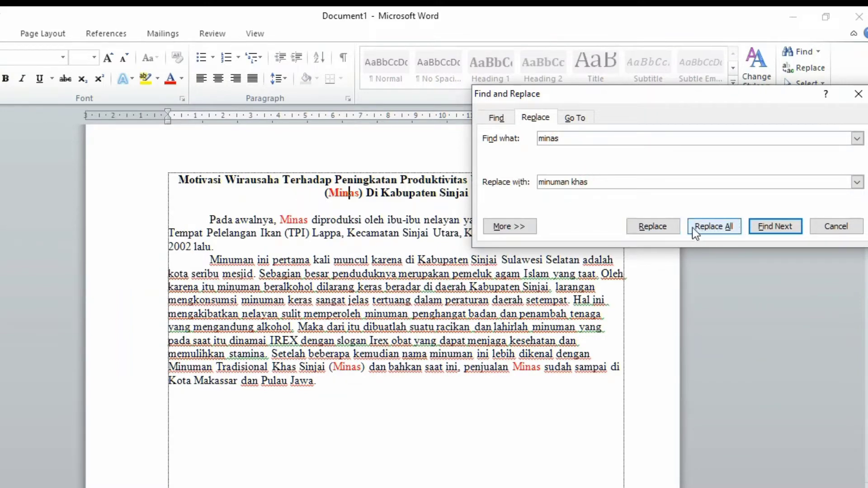
pyautogui.click(654, 227)
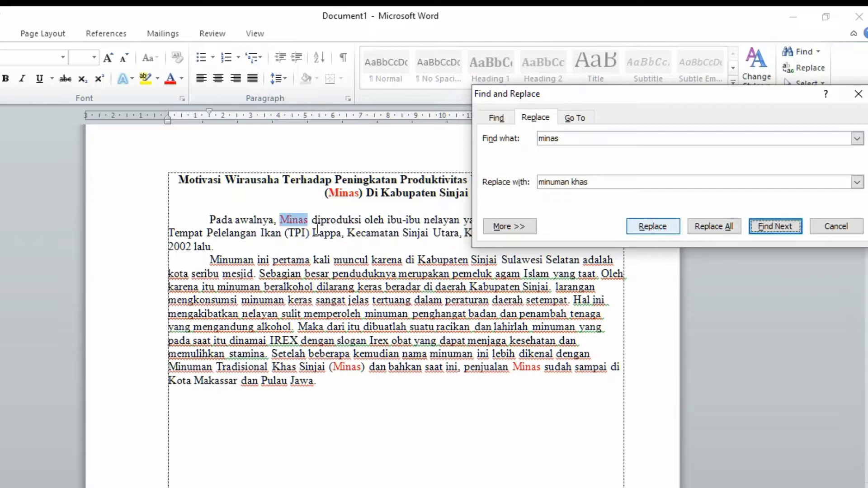
pyautogui.click(709, 229)
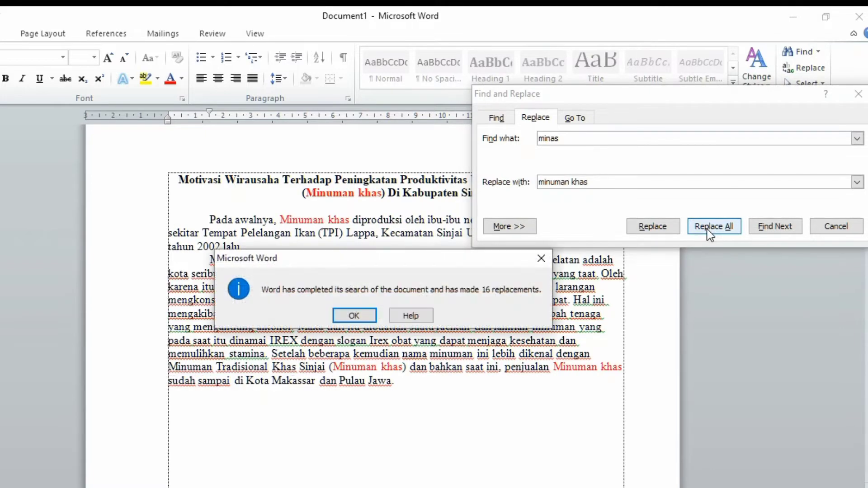
pyautogui.click(348, 316)
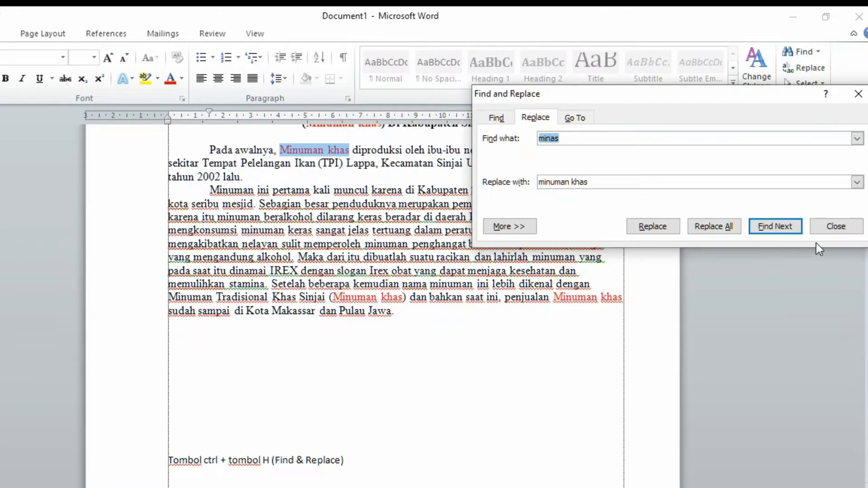
pyautogui.click(840, 224)
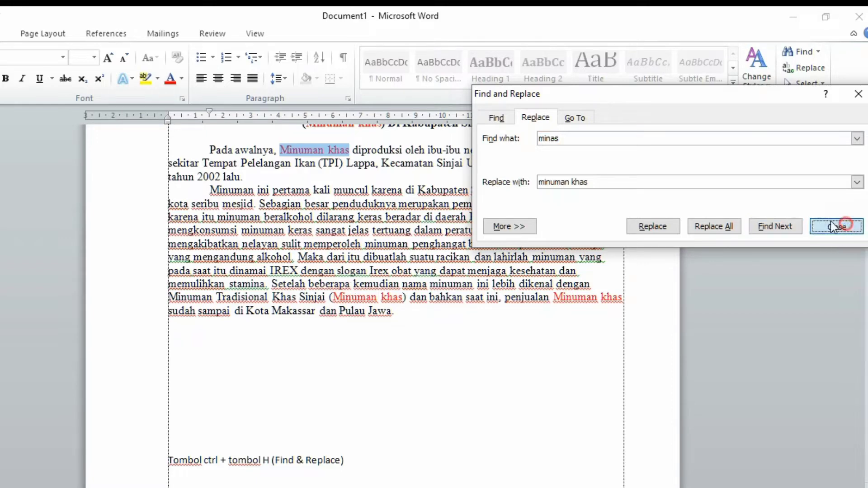
pyautogui.click(547, 311)
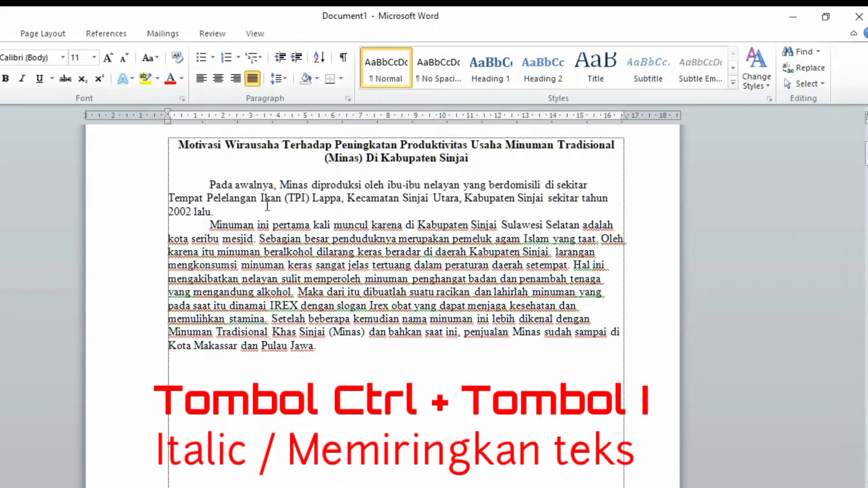
# Italicize the two body paragraphs of the Minas article with Ctrl+I, then deselect them
pyautogui.moveTo(206, 185); pyautogui.dragTo(330, 345)
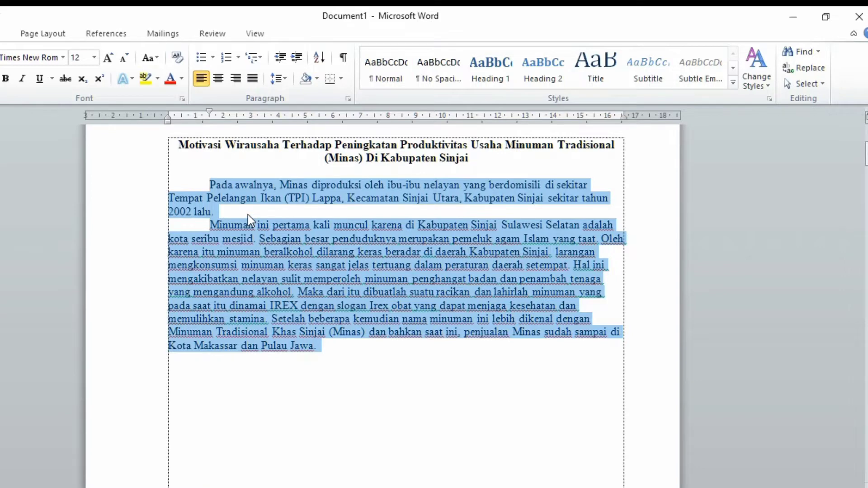
pyautogui.hotkey('ctrl', 'i')
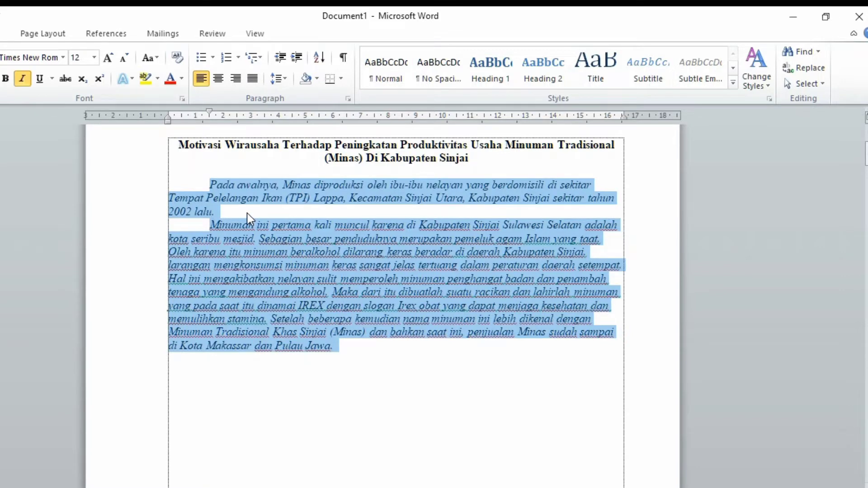
pyautogui.click(400, 388)
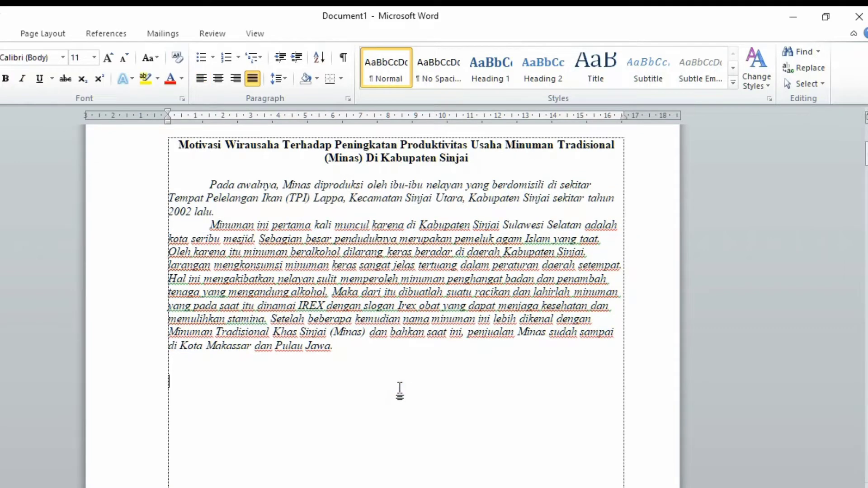
# Undo the italic formatting on the body paragraphs with Ctrl+Z
pyautogui.hotkey('ctrl', 'z')
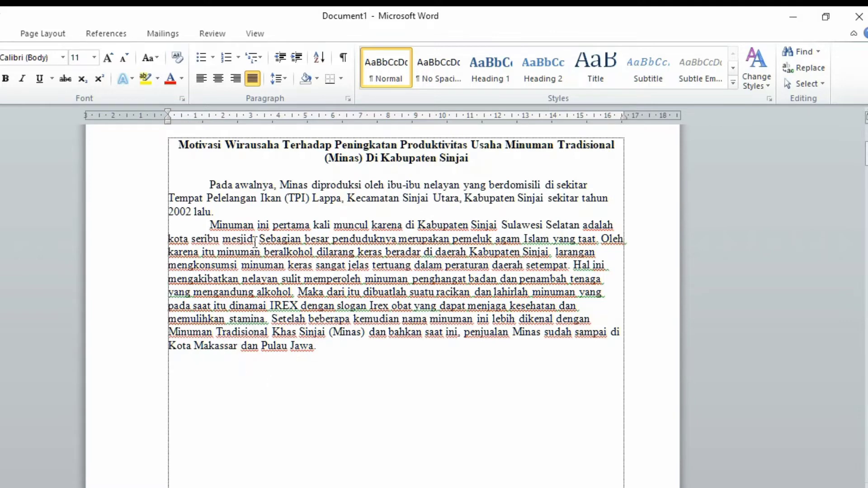
pyautogui.moveTo(474, 159); pyautogui.dragTo(167, 145)
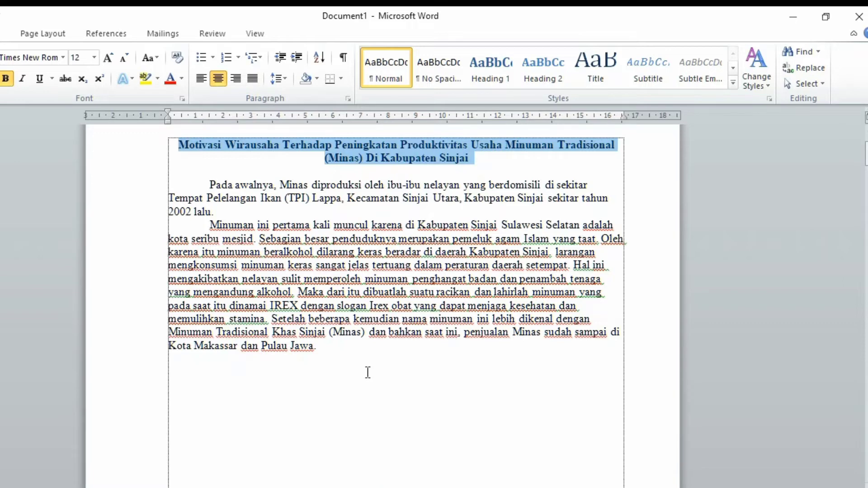
pyautogui.hotkey('ctrl', 'j')
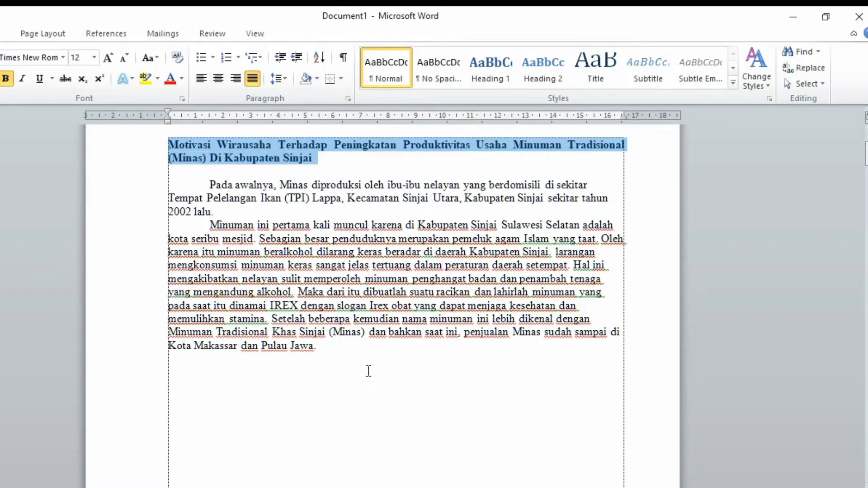
pyautogui.click(369, 371)
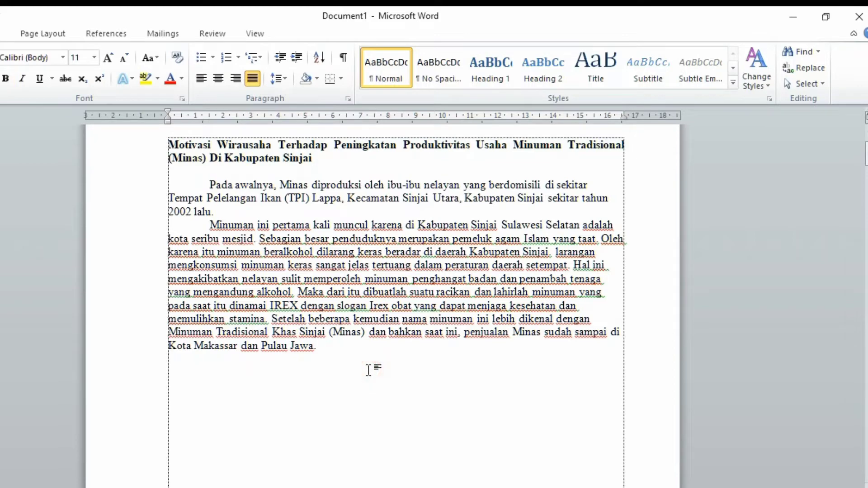
pyautogui.hotkey('ctrl', 'z')
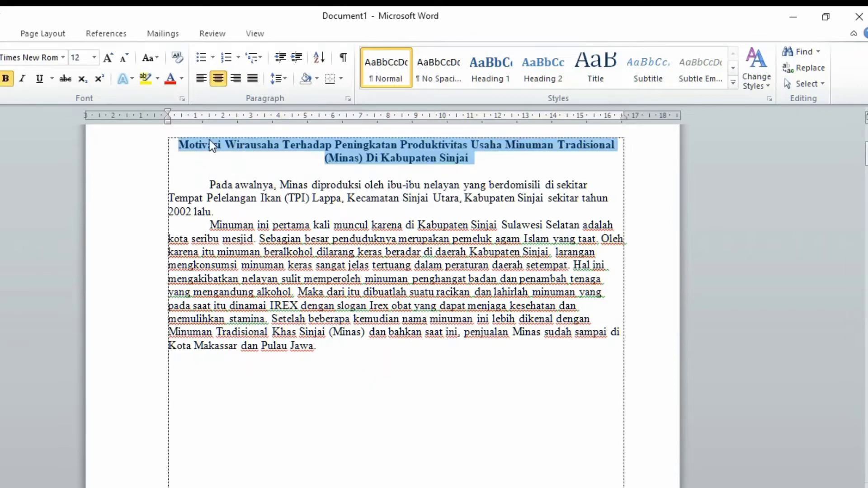
pyautogui.click(251, 81)
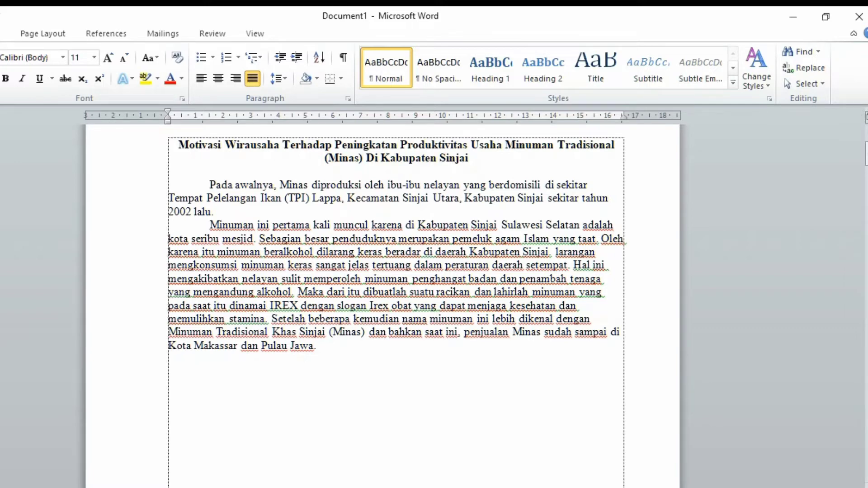
pyautogui.doubleClick(444, 225)
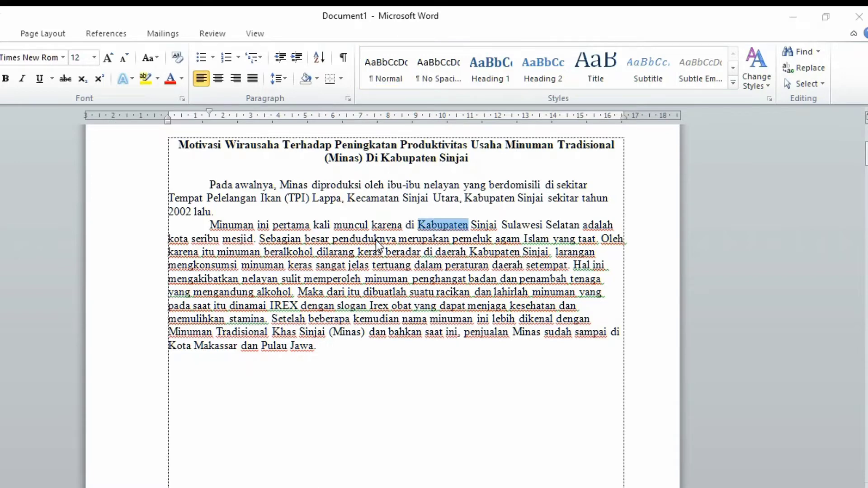
pyautogui.hotkey('ctrl', 'k')
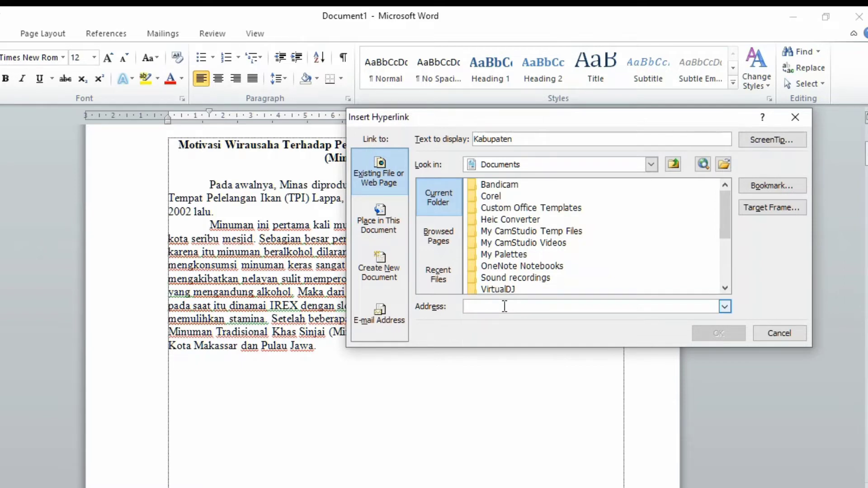
pyautogui.write('http')
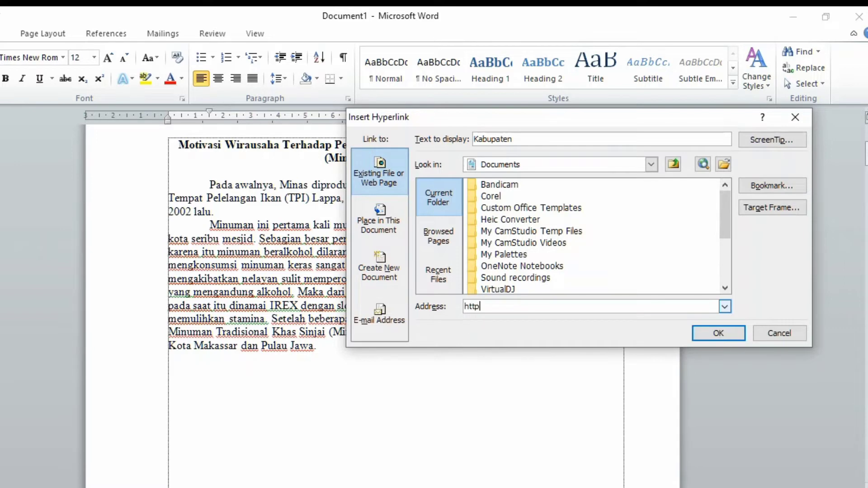
pyautogui.write(':')
pyautogui.write('/')
pyautogui.press('BackSpace')
pyautogui.press('BackSpace')
pyautogui.press('BackSpace')
pyautogui.press('BackSpace')
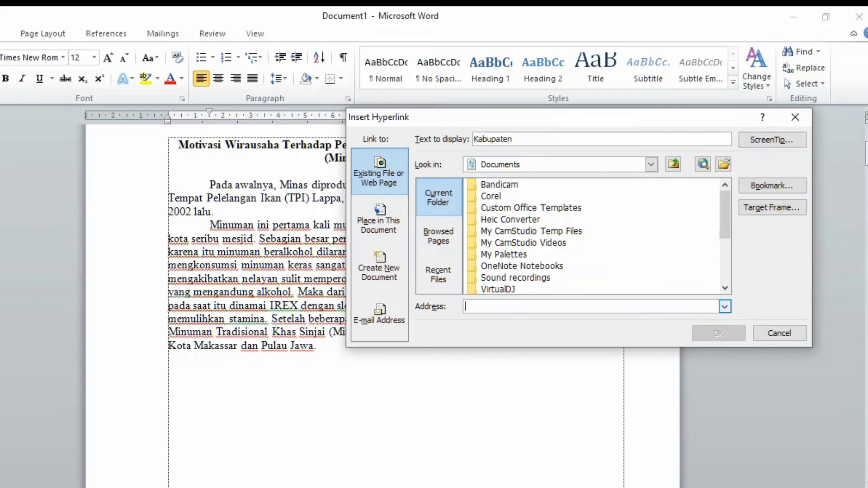
pyautogui.write('www')
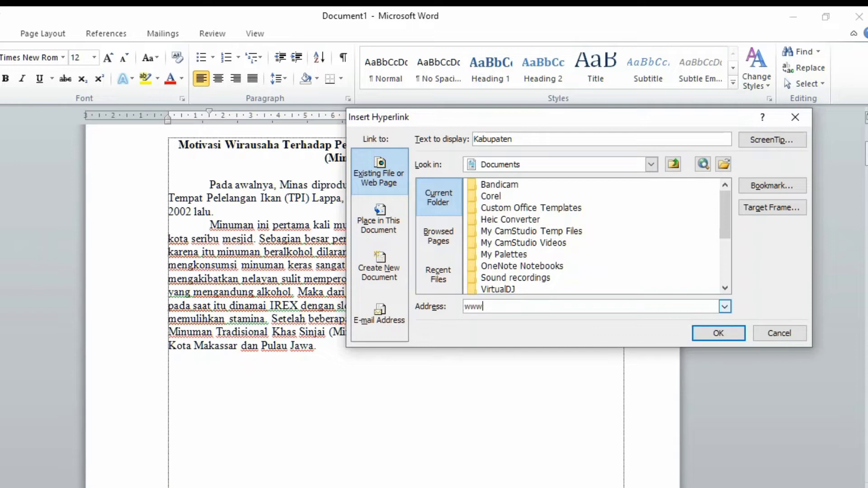
pyautogui.write('.')
pyautogui.write('google')
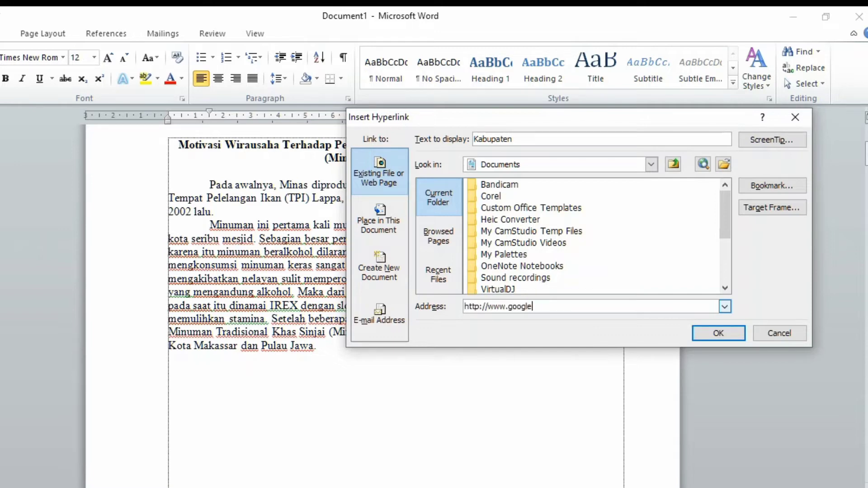
pyautogui.write('.com')
pyautogui.click(543, 134)
pyautogui.moveTo(537, 139); pyautogui.dragTo(461, 142)
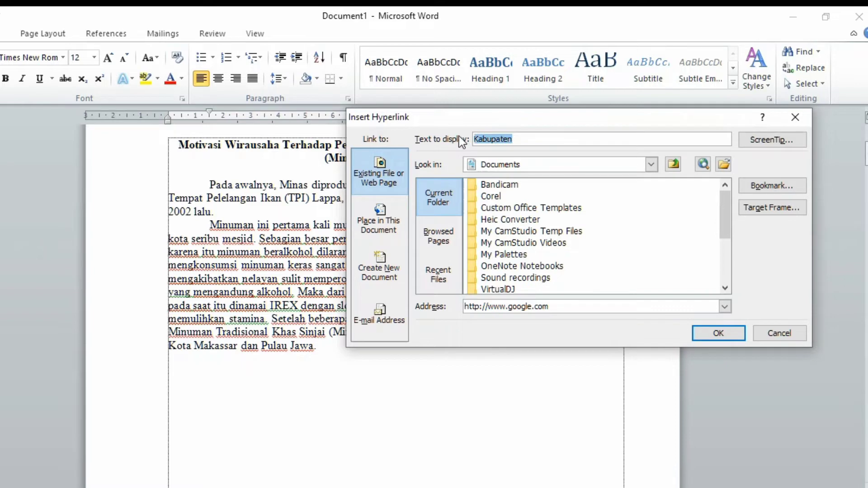
pyautogui.write('Minas')
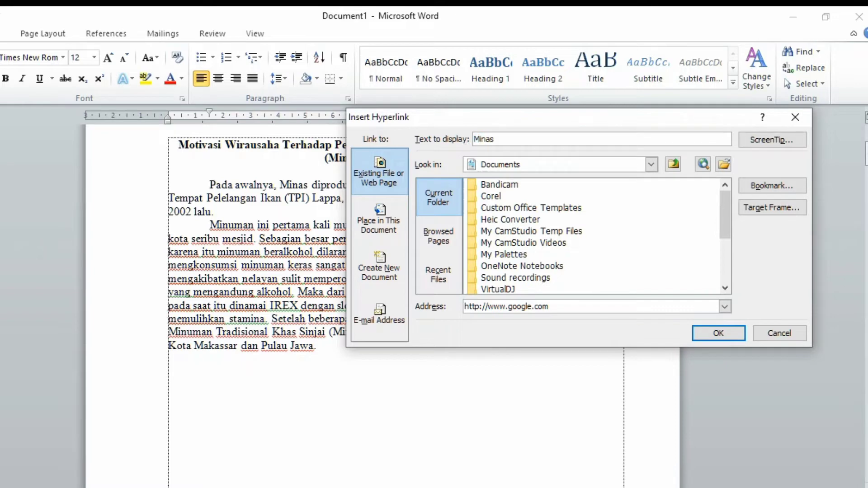
pyautogui.click(718, 334)
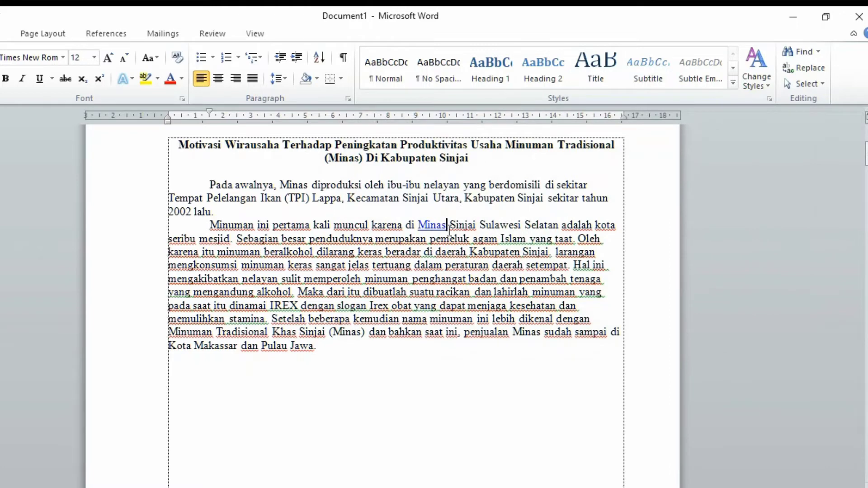
# Select the Minas hyperlink and follow it to the Google homepage in Chrome
pyautogui.moveTo(448, 226); pyautogui.dragTo(418, 226)
pyautogui.click(467, 404)
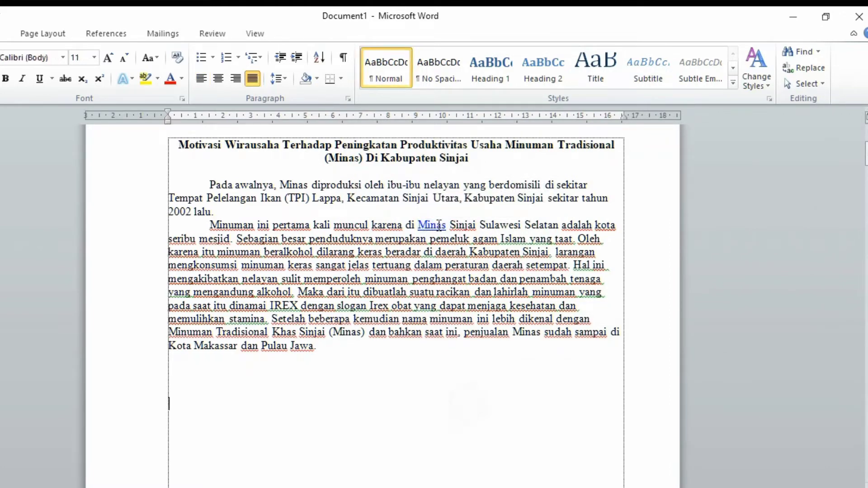
pyautogui.moveTo(431, 226)
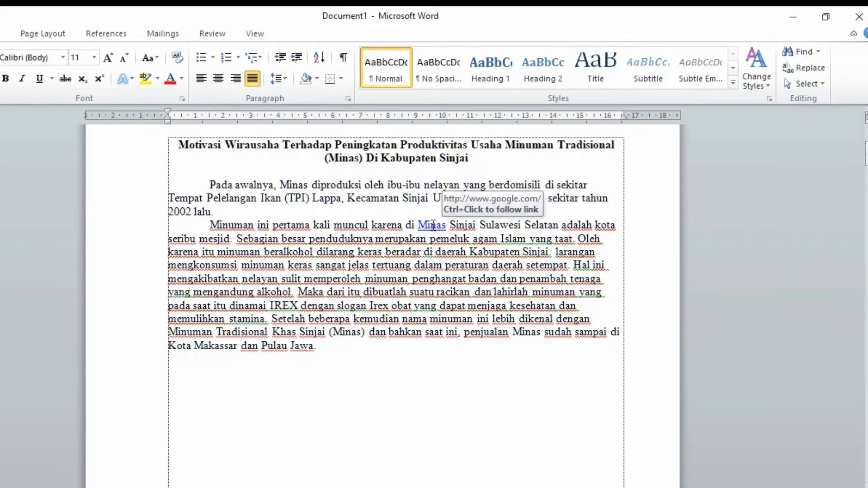
pyautogui.click(433, 225)
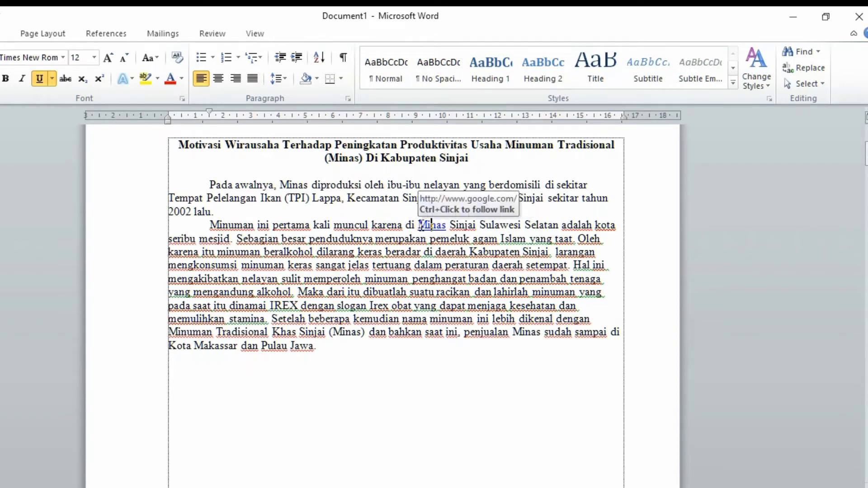
pyautogui.moveTo(417, 226); pyautogui.dragTo(446, 228)
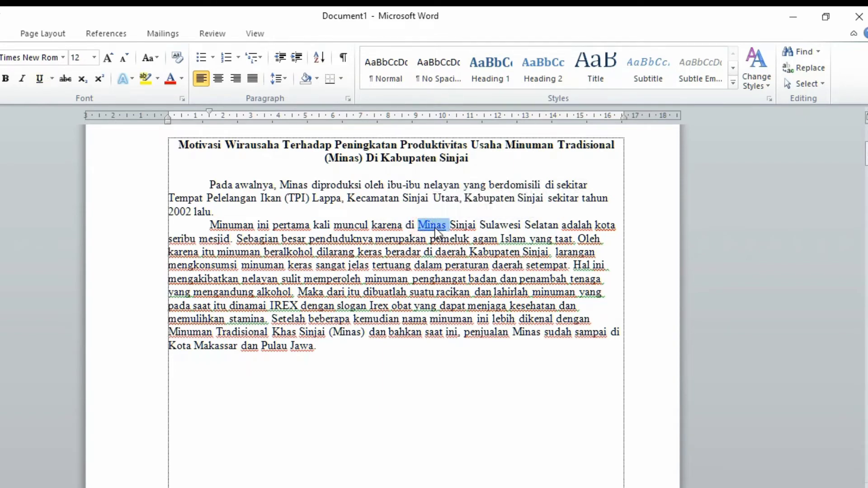
pyautogui.click(458, 261)
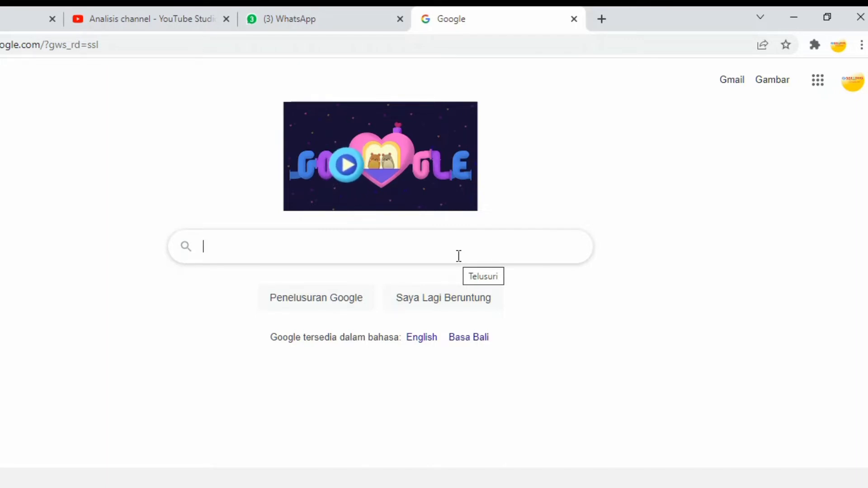
# Minimize the Chrome window to return to the Word article
pyautogui.click(795, 19)
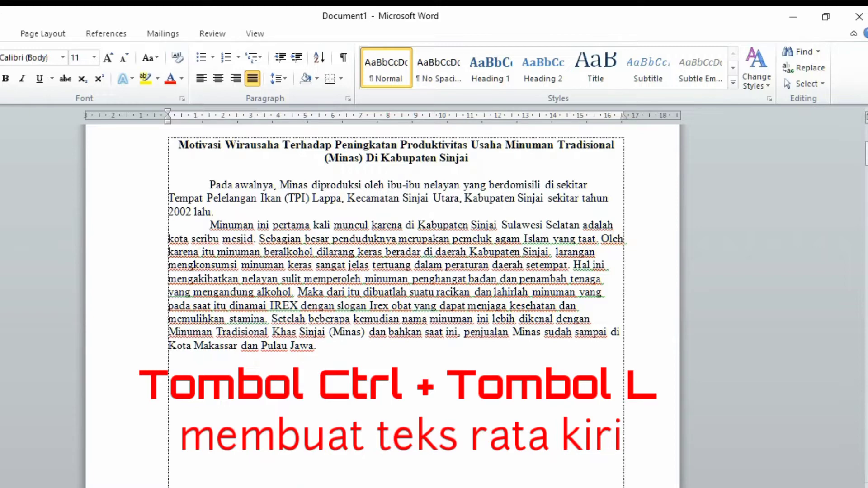
pyautogui.click(209, 186)
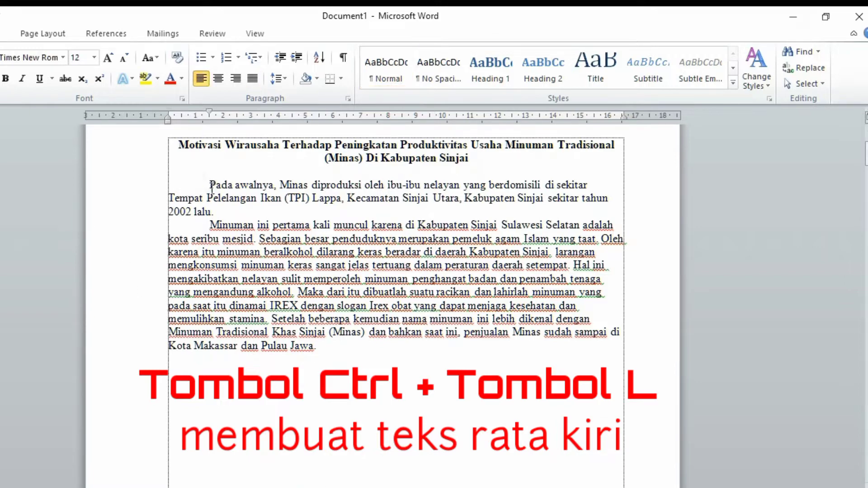
pyautogui.hotkey('ctrl', 'j')
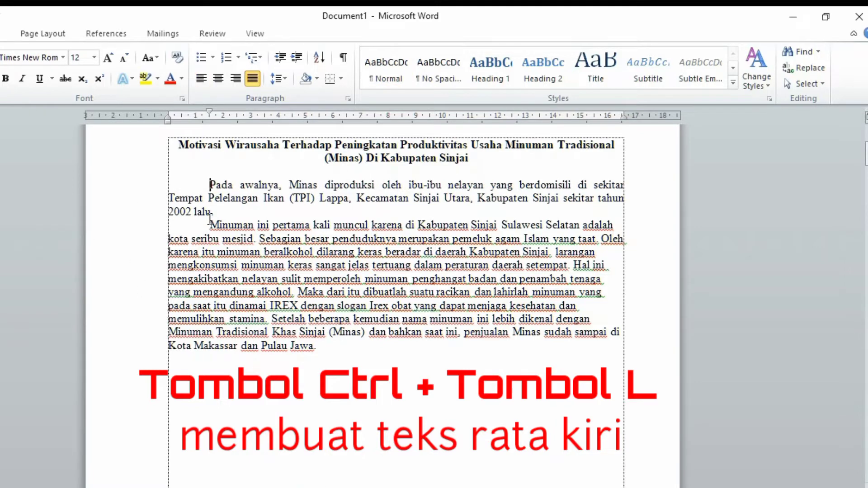
pyautogui.hotkey('ctrl', 'l')
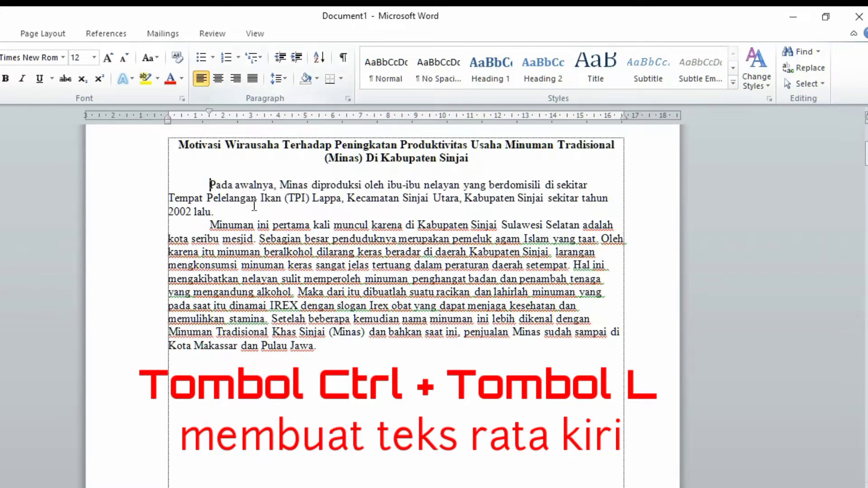
pyautogui.hotkey('ctrl', 'Home')
pyautogui.hotkey('ctrl', 'l')
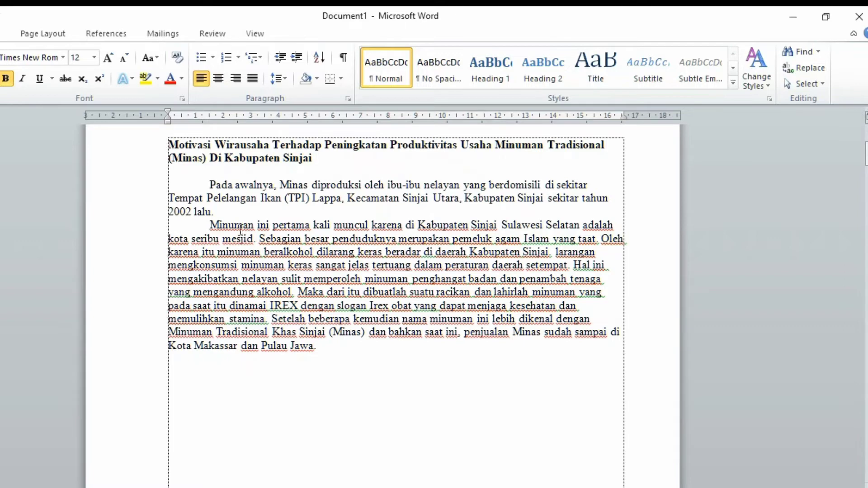
pyautogui.hotkey('ctrl', 'e')
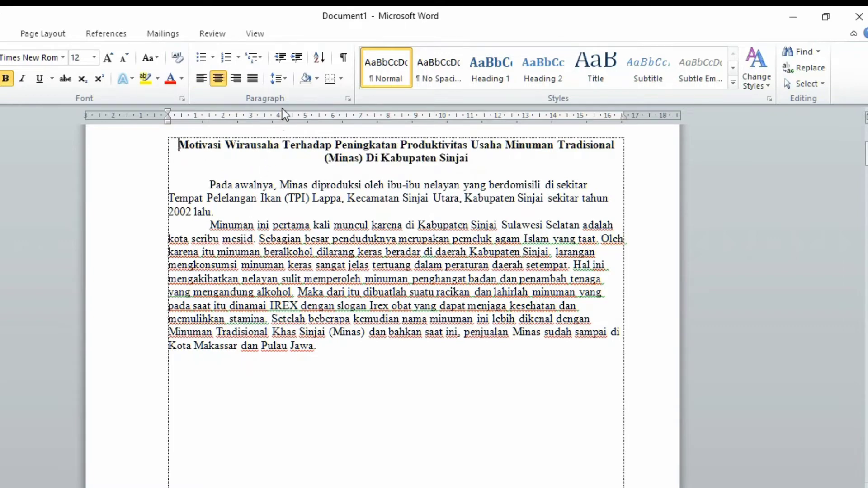
pyautogui.click(201, 79)
pyautogui.click(319, 477)
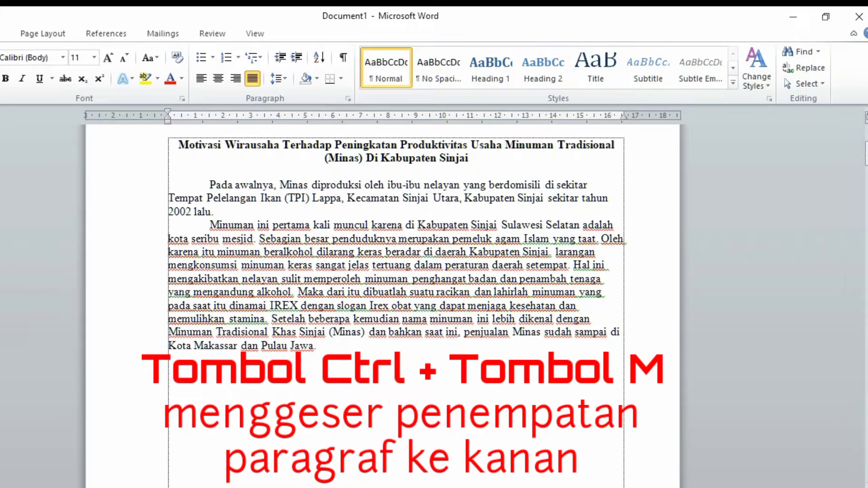
pyautogui.click(208, 185)
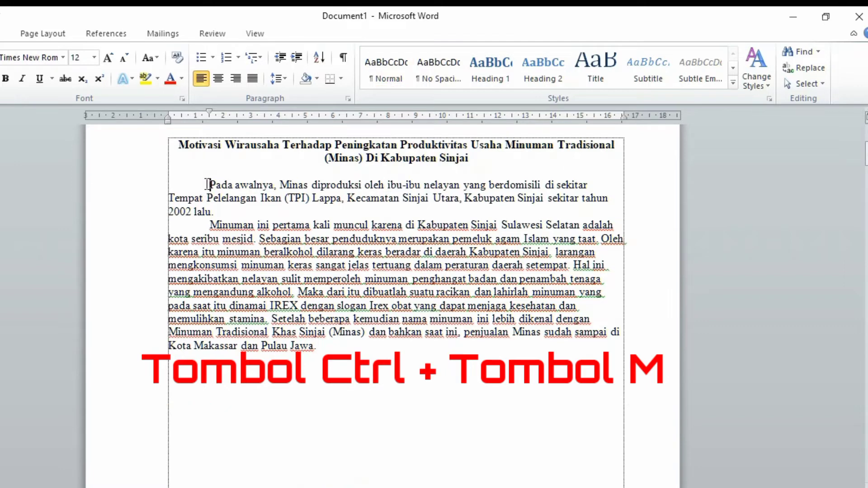
pyautogui.hotkey('ctrl', 'm')
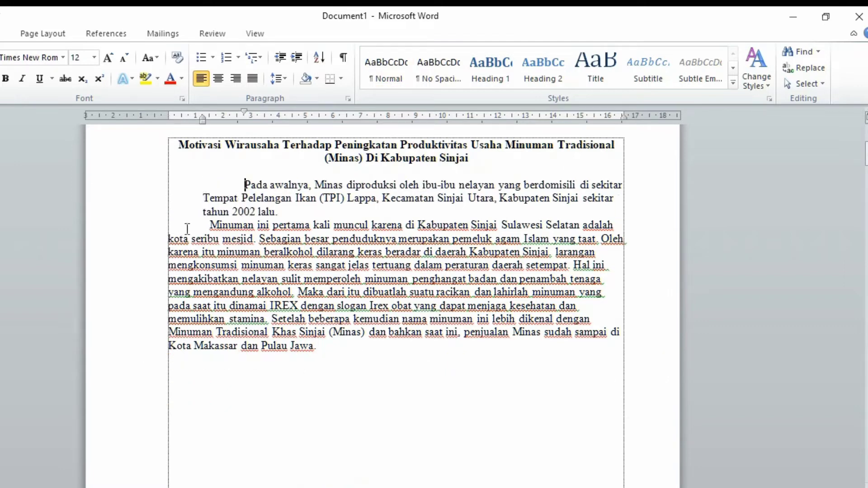
pyautogui.click(189, 223)
pyautogui.hotkey('ctrl', 'm')
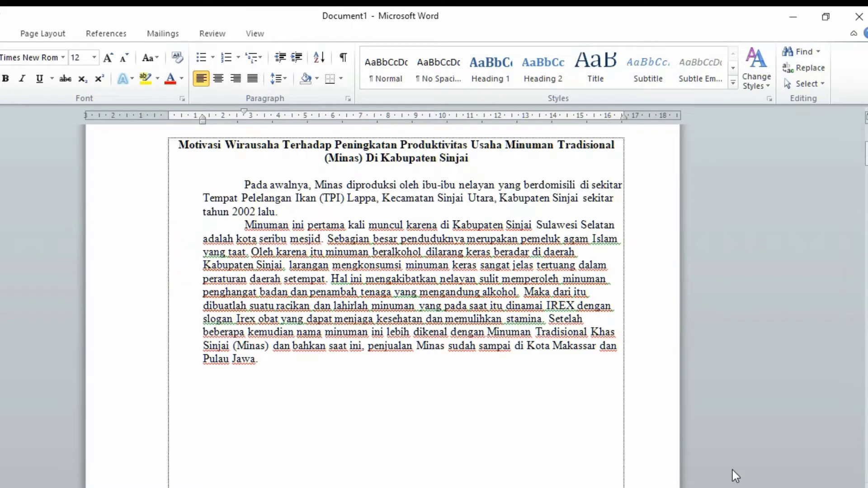
pyautogui.hotkey('ctrl', 'shift', 'm')
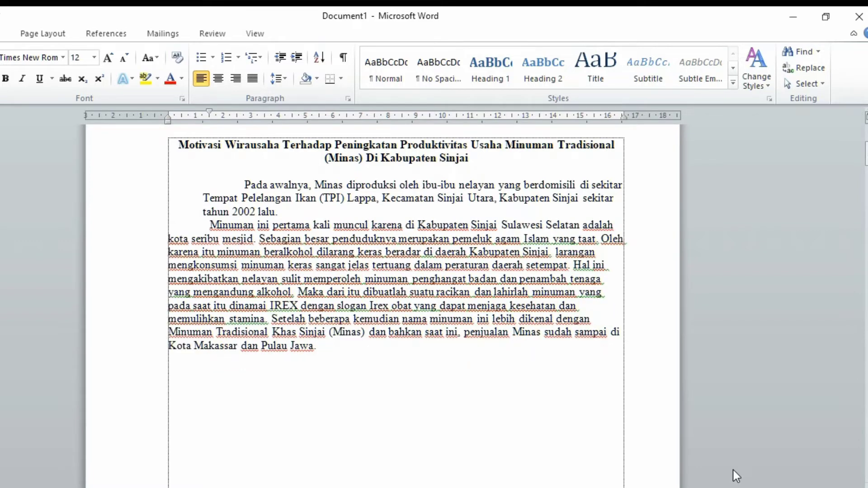
pyautogui.hotkey('ctrl', 'Up')
pyautogui.hotkey('ctrl', 'shift', 'm')
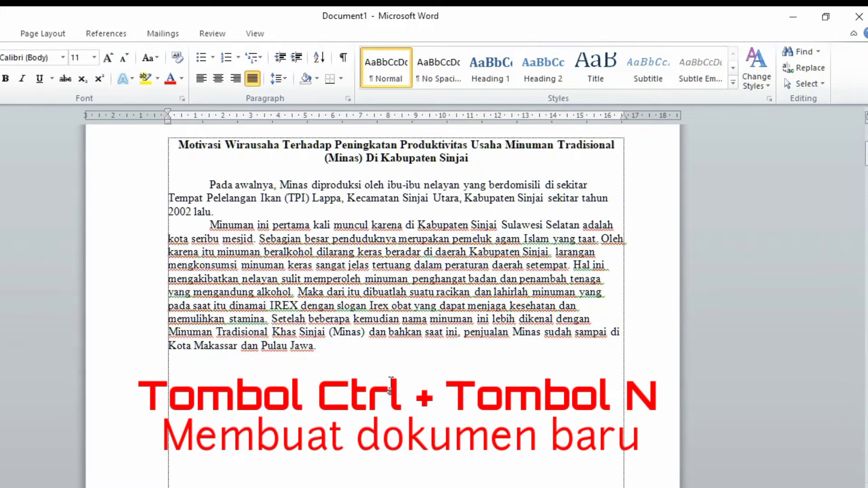
# Create and close Document2, then create Document3 and move its restored-down window aside
pyautogui.hotkey('ctrl', 'n')
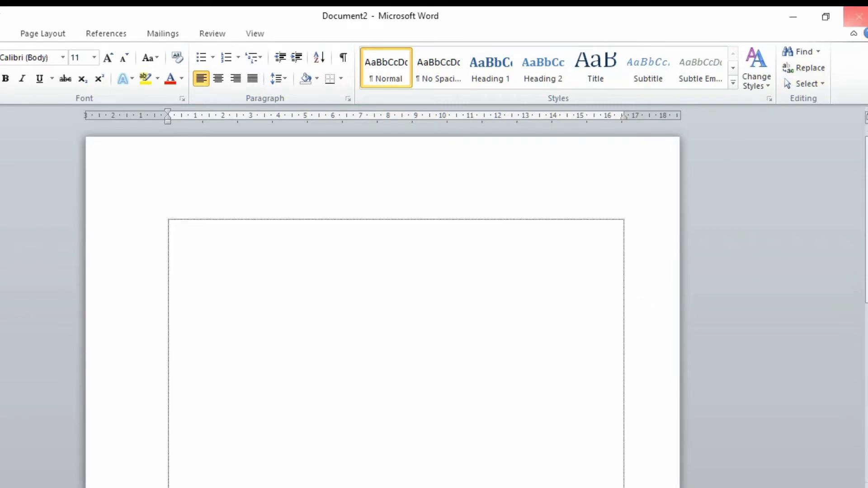
pyautogui.click(860, 17)
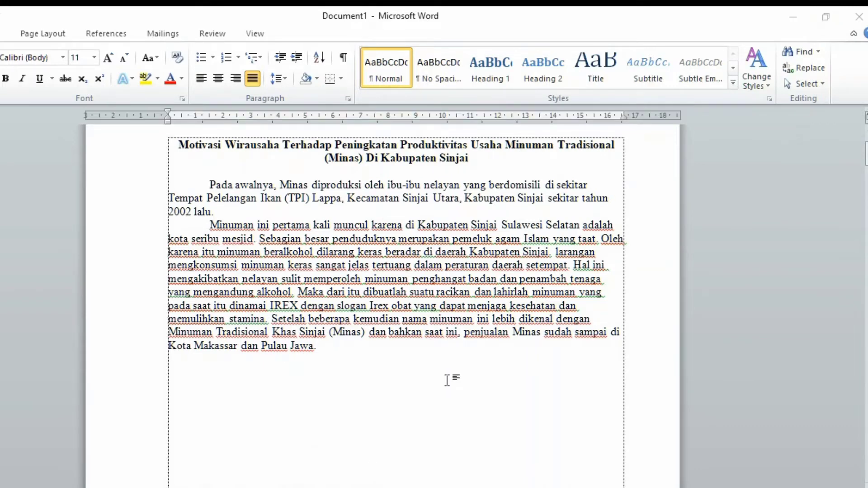
pyautogui.hotkey('ctrl', 'n')
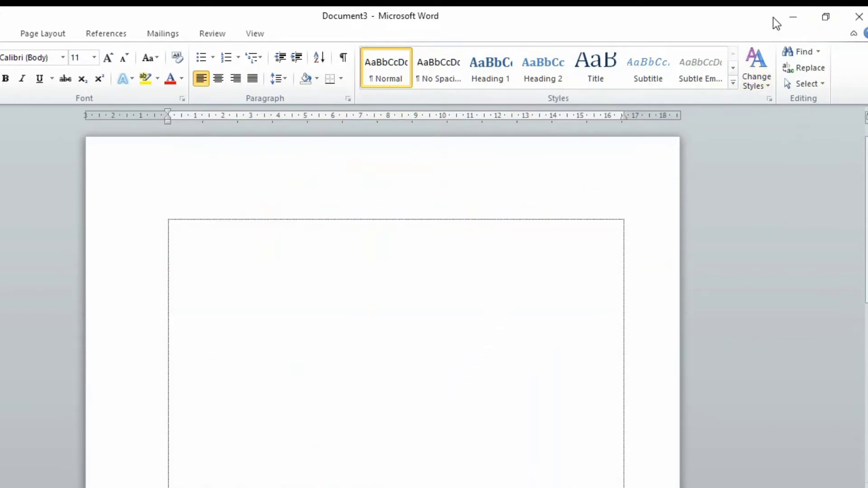
pyautogui.click(826, 16)
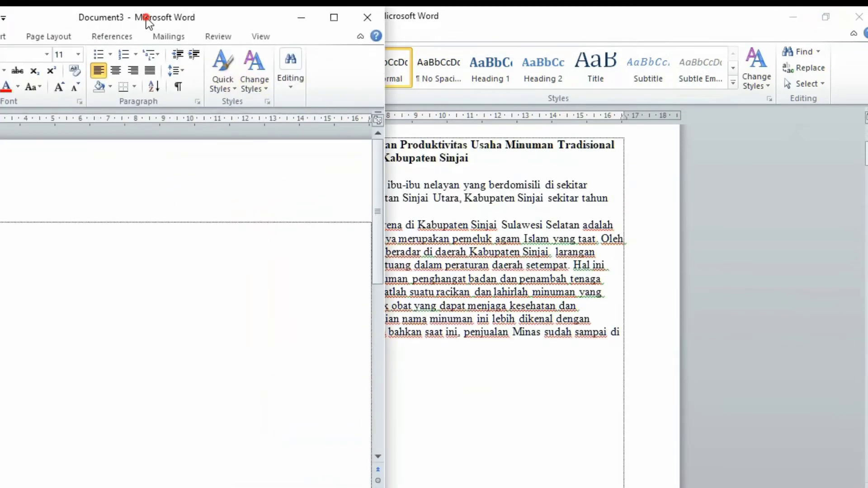
pyautogui.moveTo(145, 18)
pyautogui.mouseDown()
pyautogui.moveTo(605, 221)
pyautogui.moveTo(547, 149)
pyautogui.mouseUp()
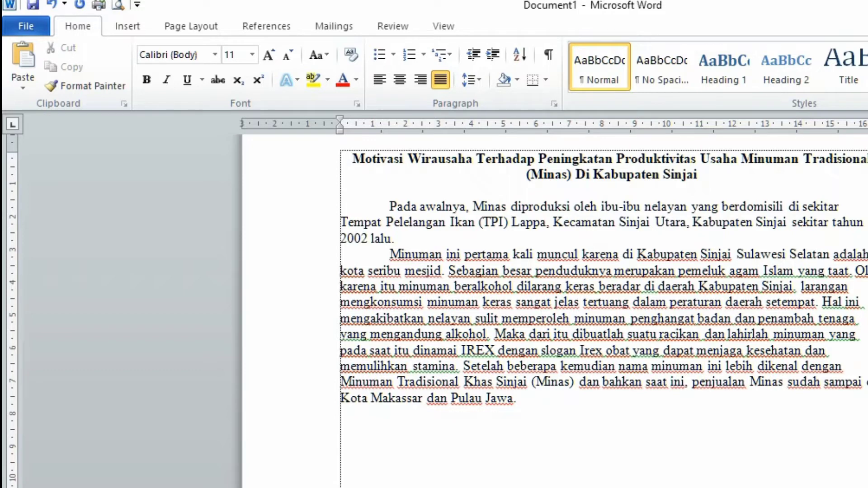
# Open Akhir zaman.docx from Local Disk (D:) with Ctrl+O
pyautogui.click(521, 473)
pyautogui.hotkey('ctrl', 'o')
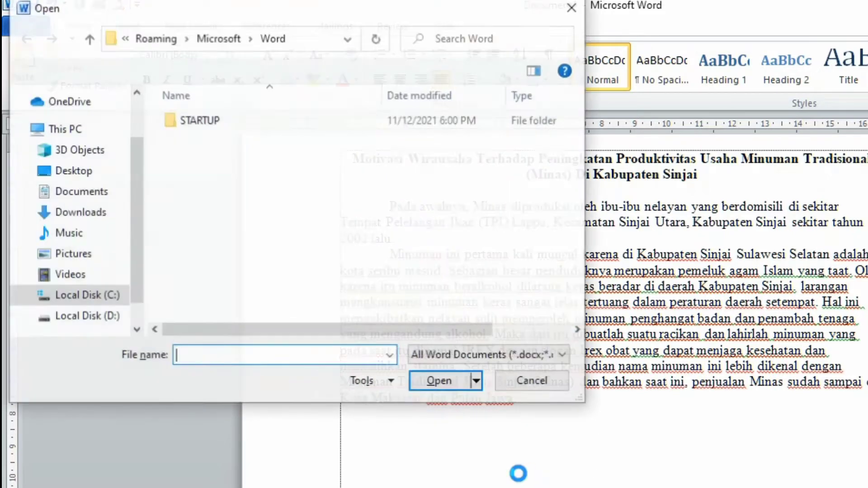
pyautogui.click(87, 317)
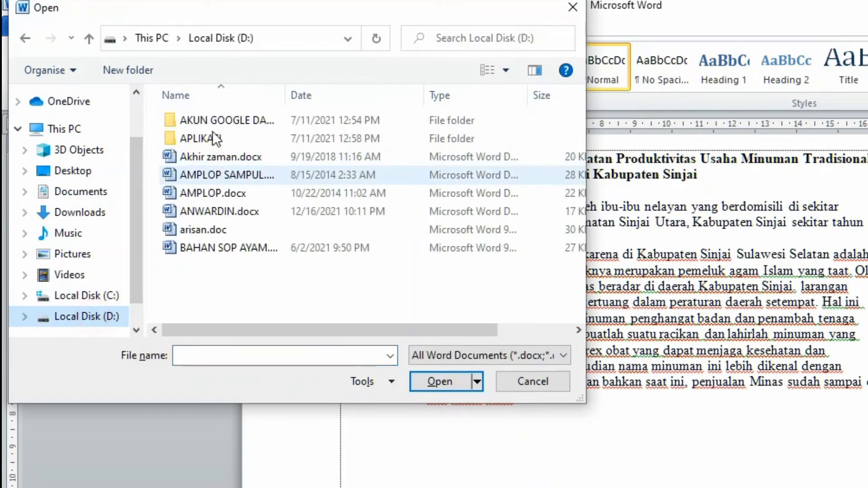
pyautogui.scroll(-3, 251, 224)
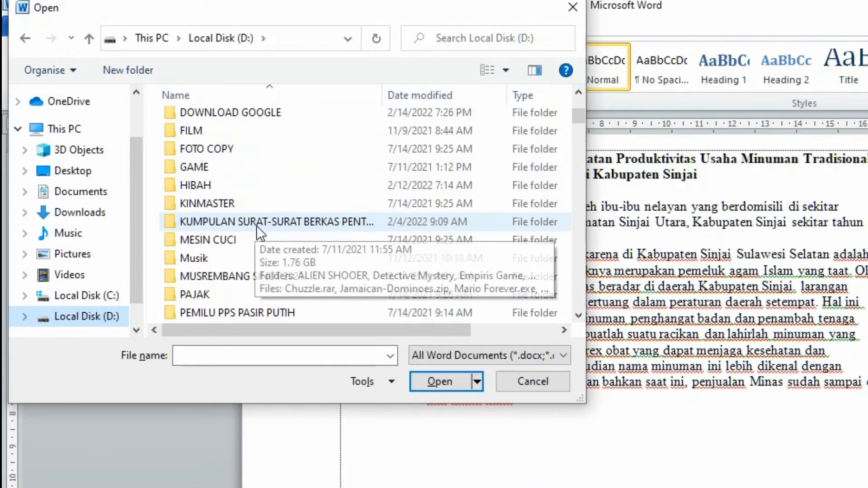
pyautogui.scroll(-1, 257, 226)
pyautogui.scroll(-4, 255, 235)
pyautogui.scroll(-5, 256, 264)
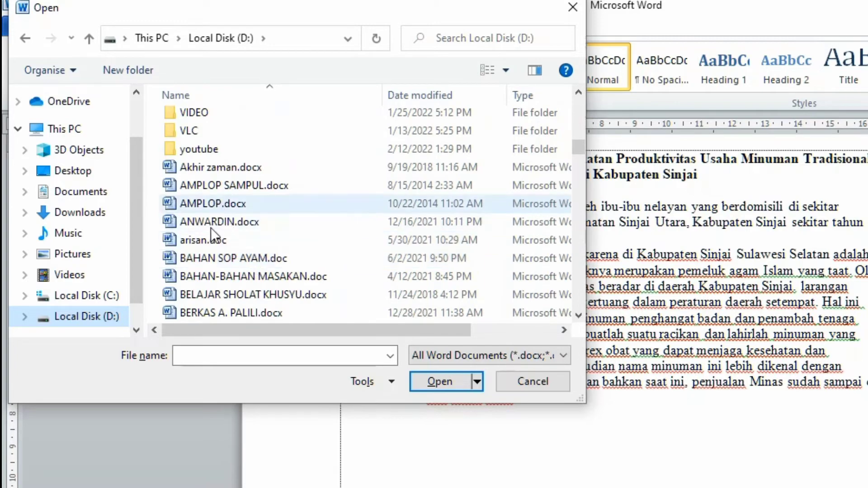
pyautogui.click(274, 167)
pyautogui.click(440, 381)
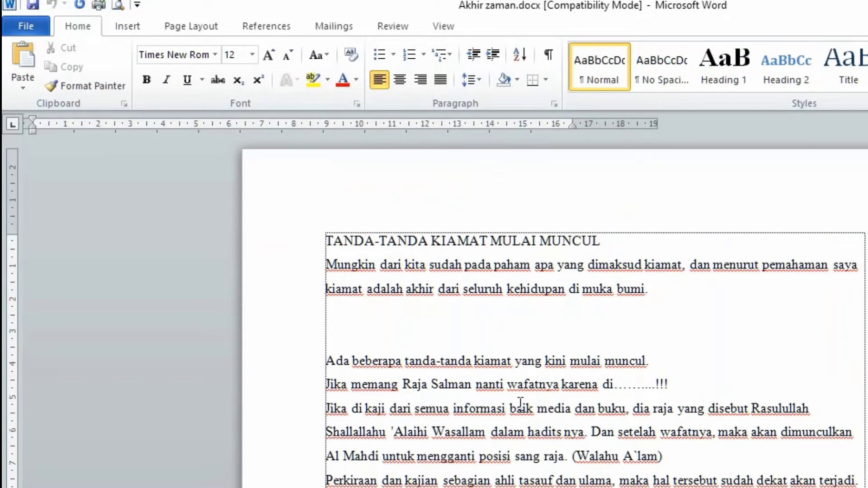
# Scroll through the Akhir zaman.docx document to review its contents
pyautogui.scroll(-1, 520, 403)
pyautogui.scroll(-3, 529, 358)
pyautogui.scroll(4, 529, 357)
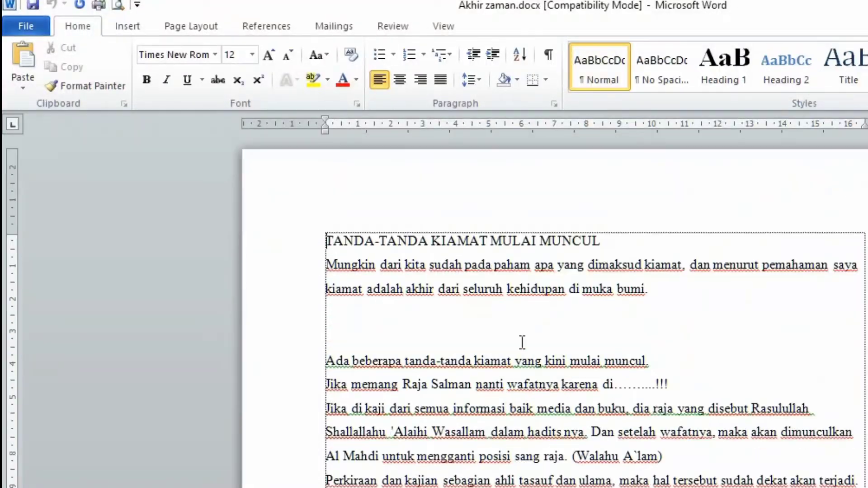
pyautogui.scroll(-5, 520, 344)
pyautogui.scroll(-5, 520, 370)
pyautogui.scroll(-3, 520, 370)
pyautogui.scroll(6, 522, 362)
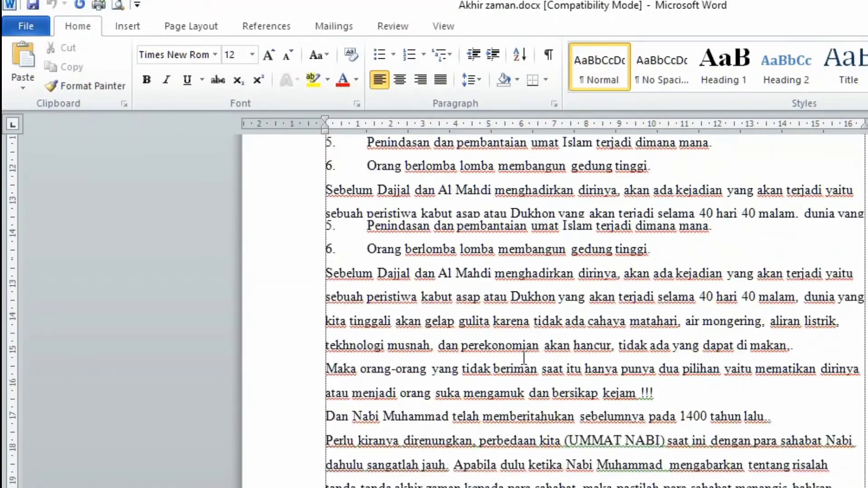
pyautogui.scroll(3, 524, 354)
pyautogui.scroll(-2, 525, 354)
pyautogui.scroll(-5, 512, 370)
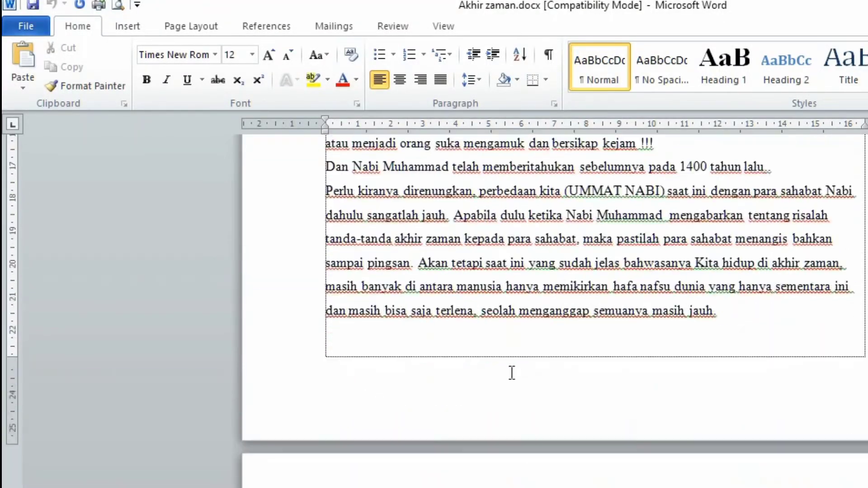
pyautogui.scroll(-5, 512, 371)
pyautogui.scroll(-5, 507, 378)
pyautogui.scroll(-5, 502, 380)
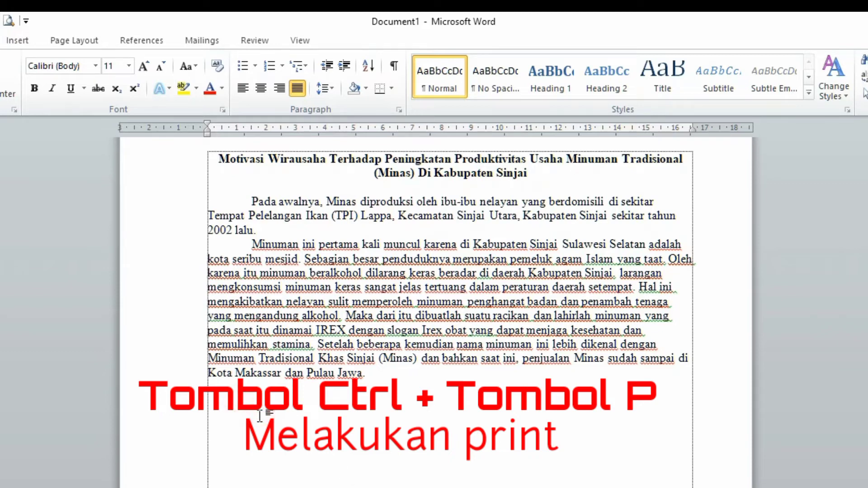
pyautogui.hotkey('ctrl', 'p')
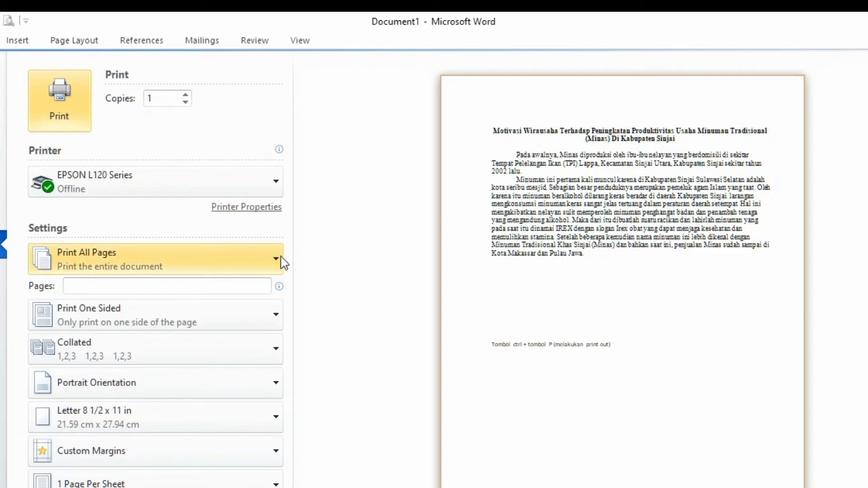
pyautogui.click(274, 262)
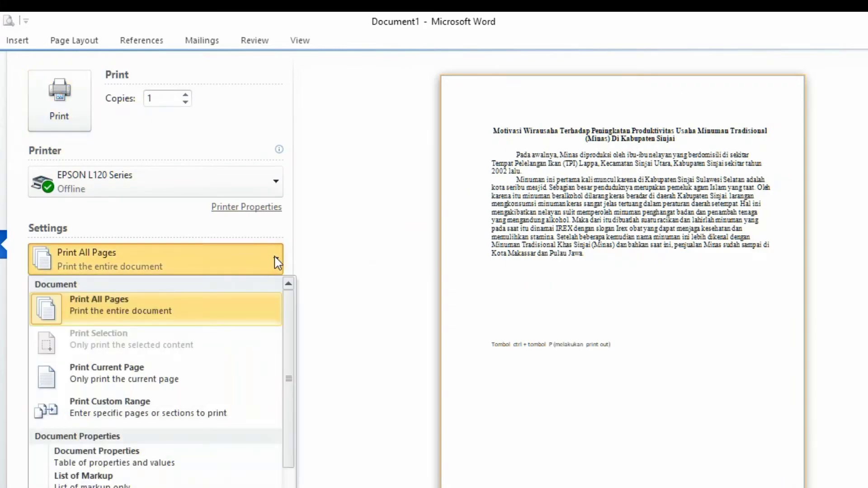
pyautogui.click(275, 263)
pyautogui.scroll(-1, 764, 254)
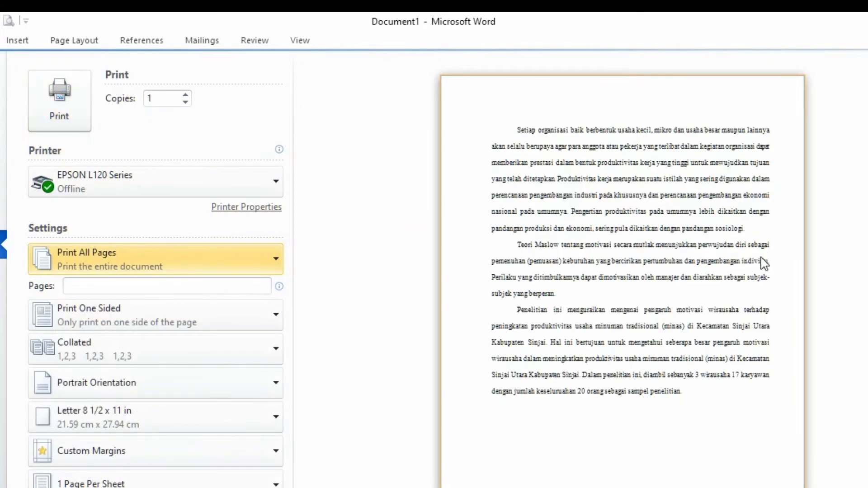
pyautogui.scroll(1, 751, 277)
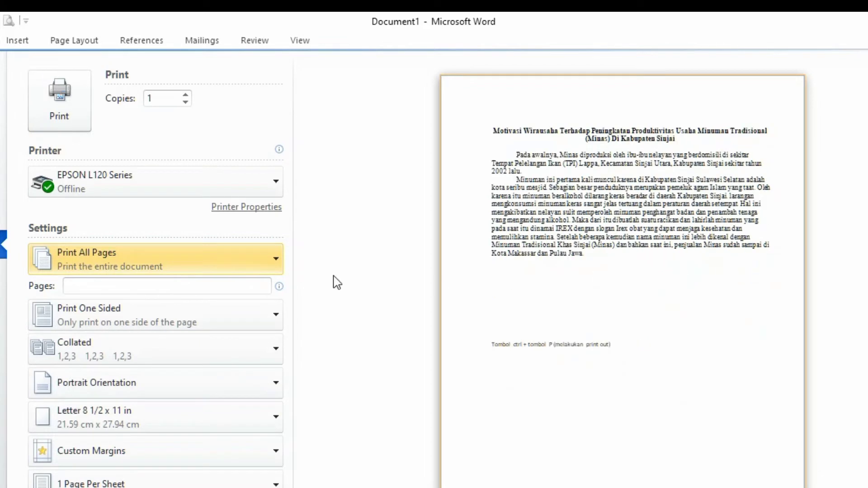
pyautogui.click(277, 264)
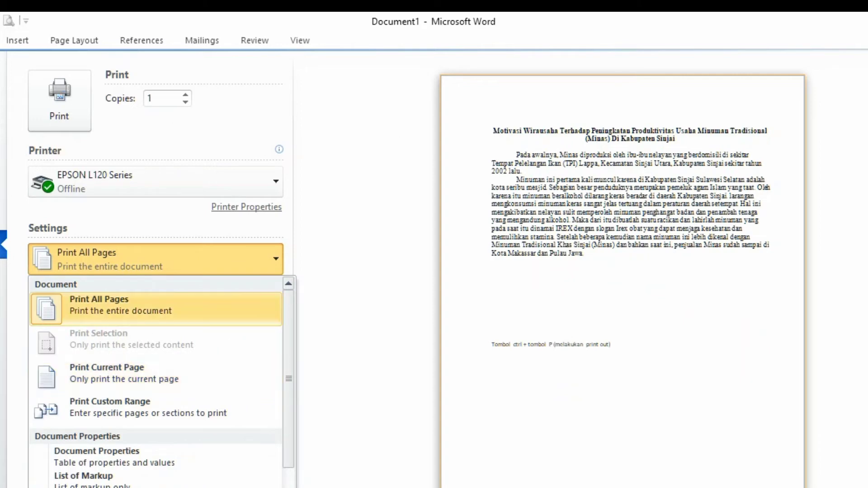
pyautogui.press('Escape')
pyautogui.press('Escape')
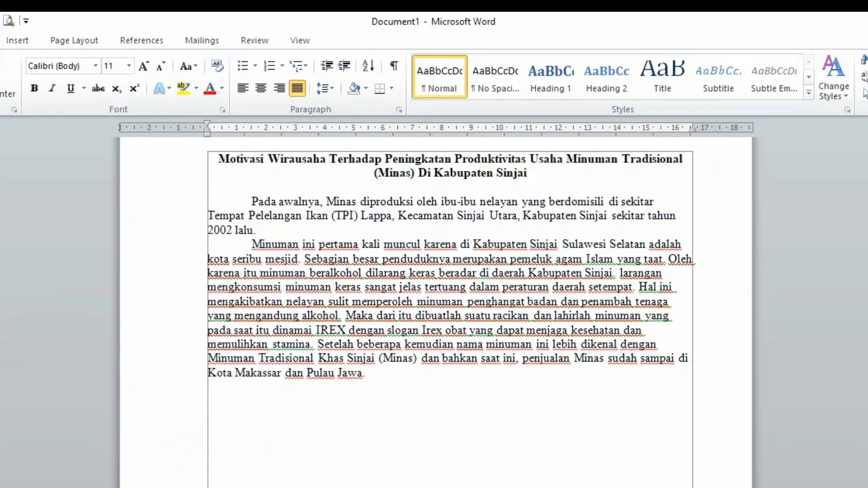
pyautogui.scroll(-1, 326, 484)
pyautogui.scroll(-2, 365, 475)
pyautogui.scroll(-1, 365, 475)
pyautogui.scroll(-1, 365, 475)
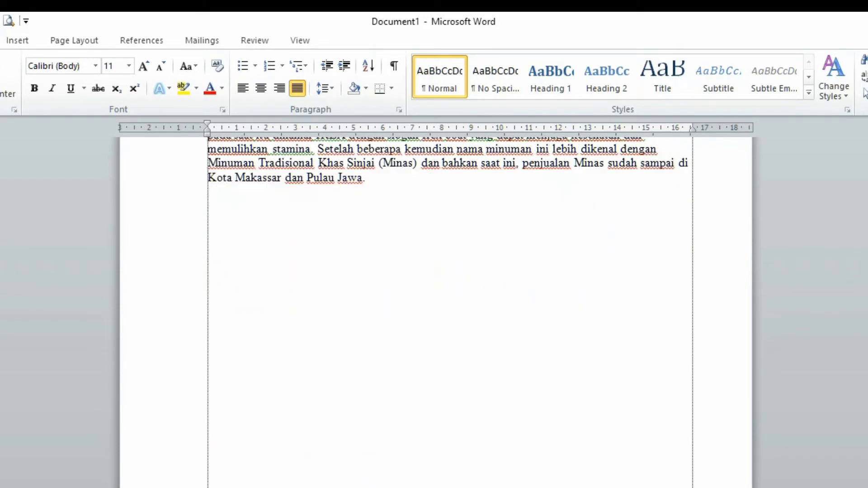
pyautogui.scroll(-1, 435, 312)
pyautogui.scroll(-2, 364, 461)
pyautogui.scroll(10, 365, 461)
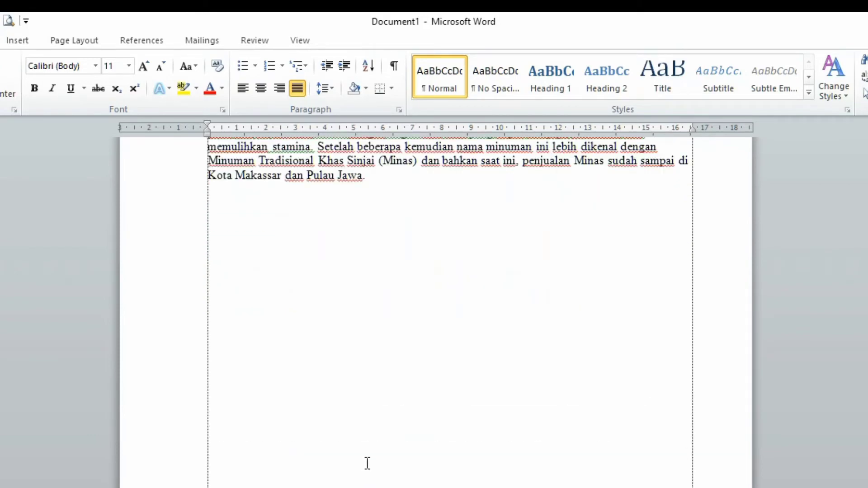
pyautogui.scroll(6, 357, 446)
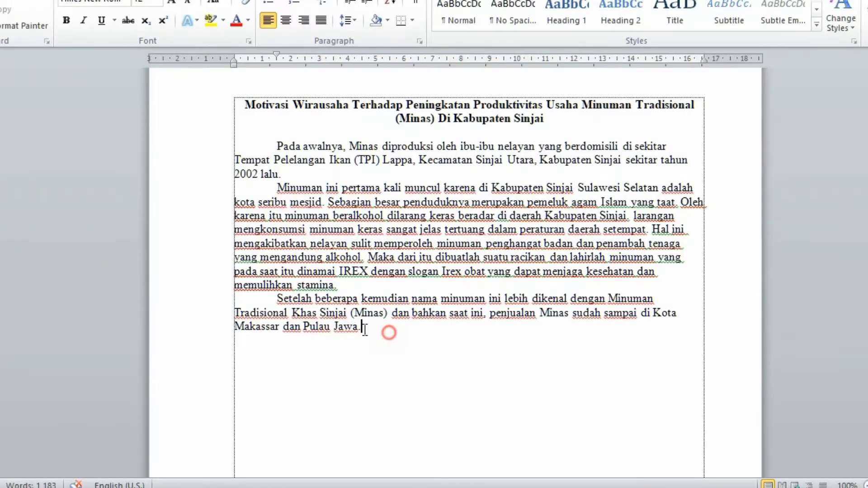
# Justify the body text and give the 'Setelah beberapa' paragraph 2.0 line spacing
pyautogui.moveTo(388, 333)
pyautogui.mouseDown()
pyautogui.moveTo(243, 161)
pyautogui.moveTo(240, 144)
pyautogui.mouseUp()
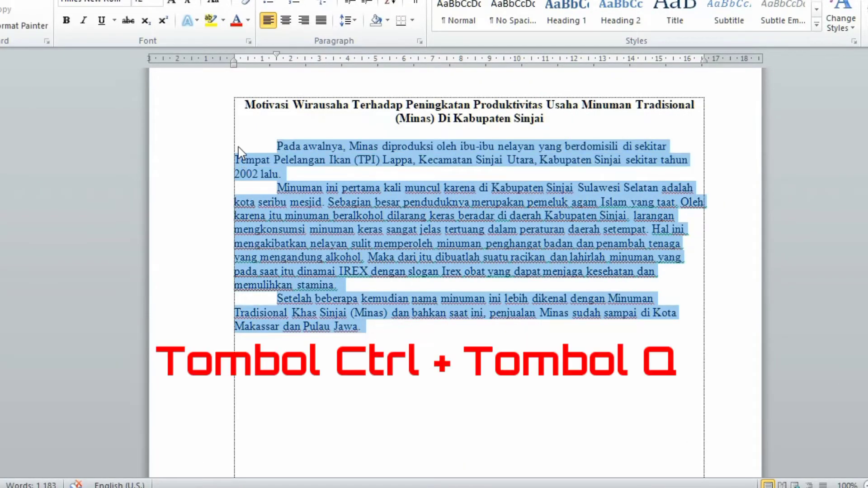
pyautogui.click(462, 364)
pyautogui.moveTo(266, 298); pyautogui.dragTo(367, 326)
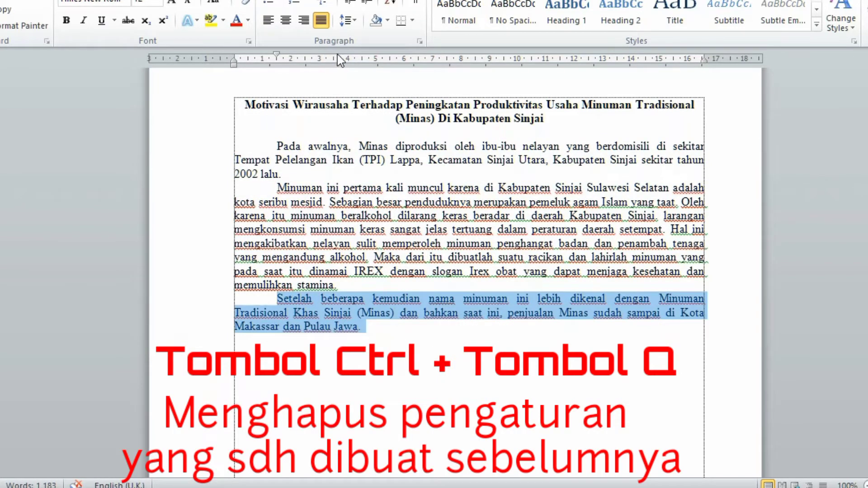
pyautogui.click(347, 20)
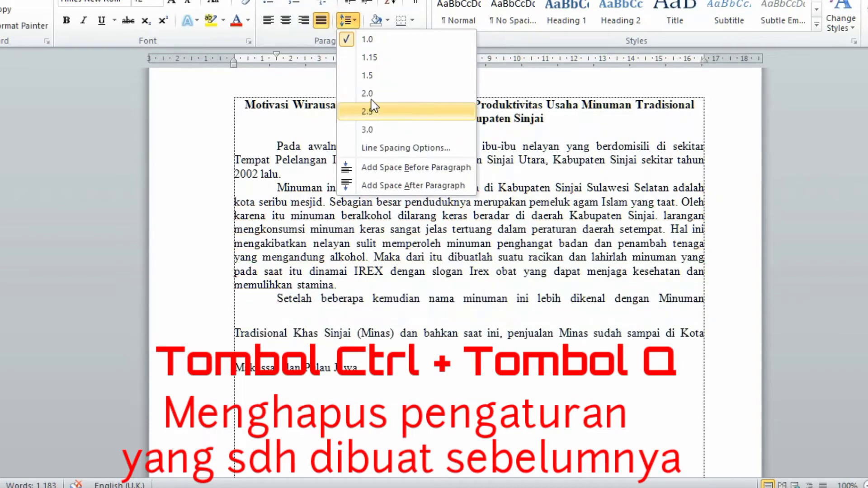
pyautogui.click(372, 94)
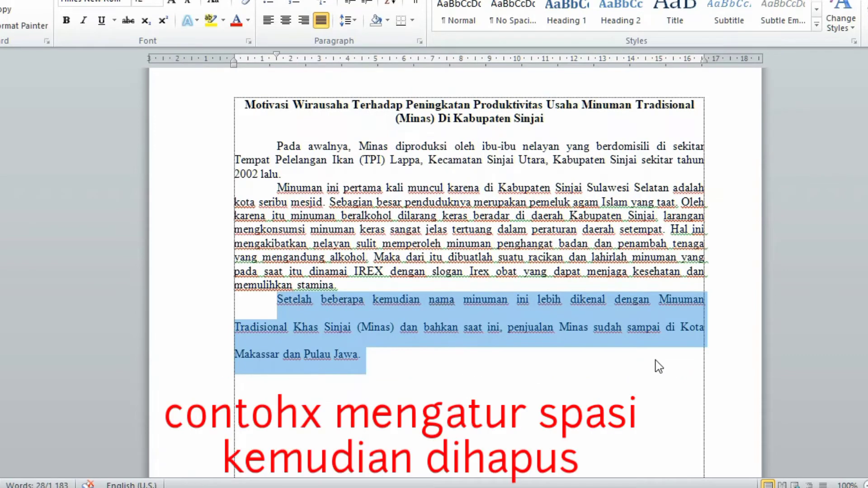
# Clear that paragraph's formatting with Ctrl+Q, then restore it with Ctrl+Z
pyautogui.hotkey('ctrl', 'q')
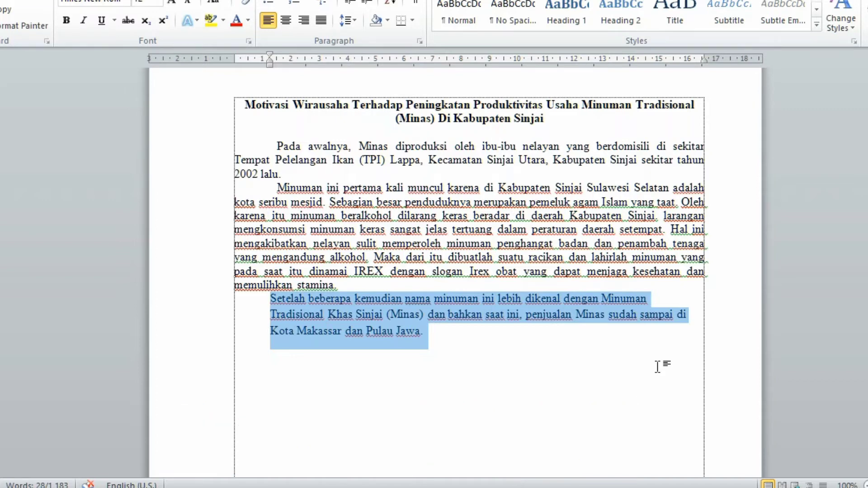
pyautogui.click(658, 366)
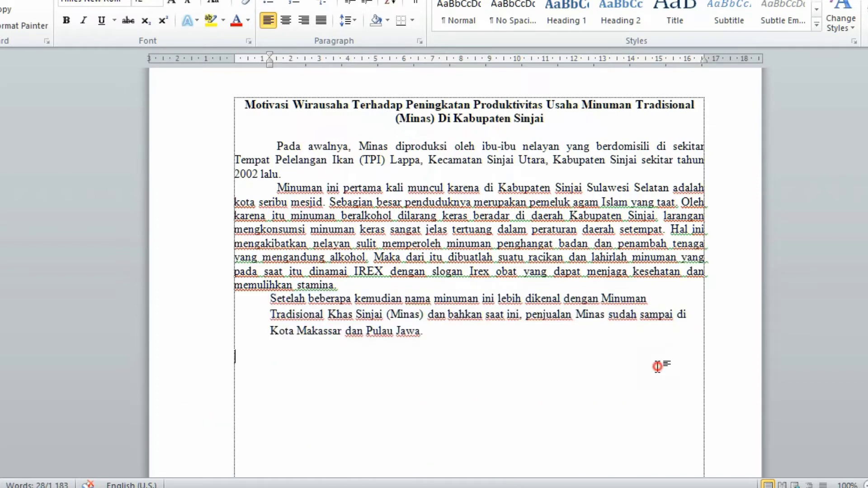
pyautogui.hotkey('ctrl', 'z')
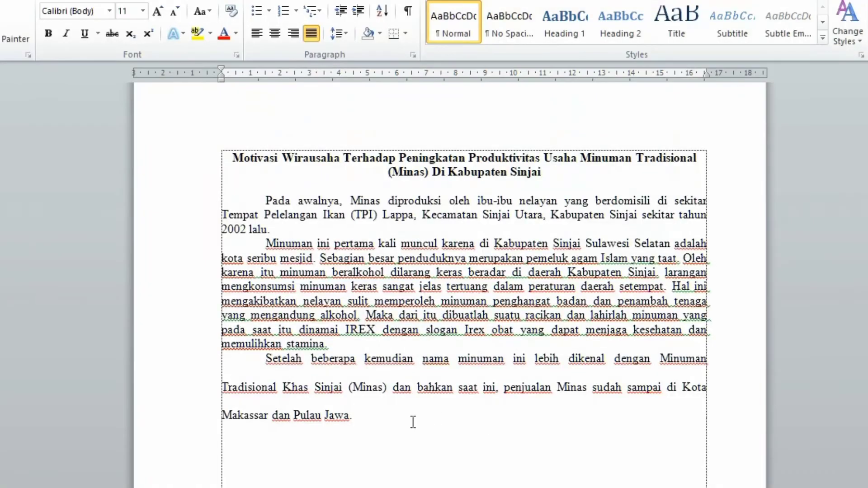
# Select the body paragraphs and left-align them
pyautogui.moveTo(387, 420)
pyautogui.mouseDown()
pyautogui.moveTo(244, 201)
pyautogui.moveTo(379, 412)
pyautogui.mouseUp()
pyautogui.click(254, 301)
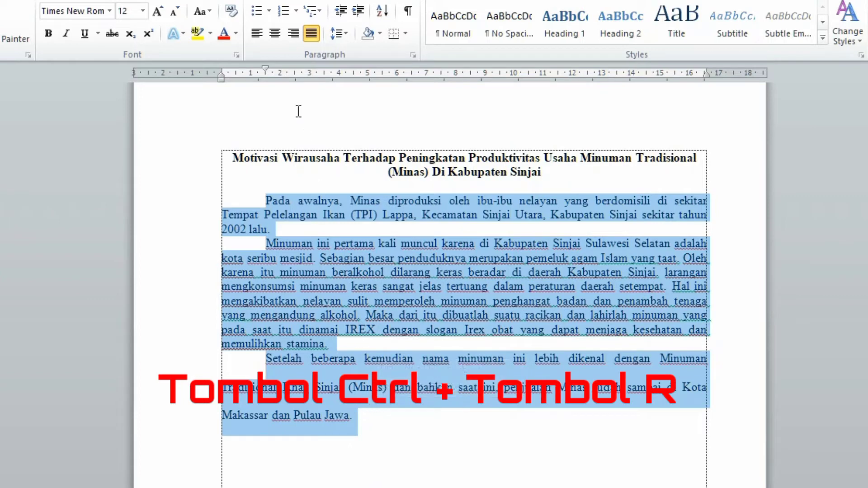
pyautogui.click(257, 33)
# Reselect all body paragraphs, right-align them with Ctrl+R, then revert the alignment
pyautogui.moveTo(345, 387); pyautogui.dragTo(373, 426)
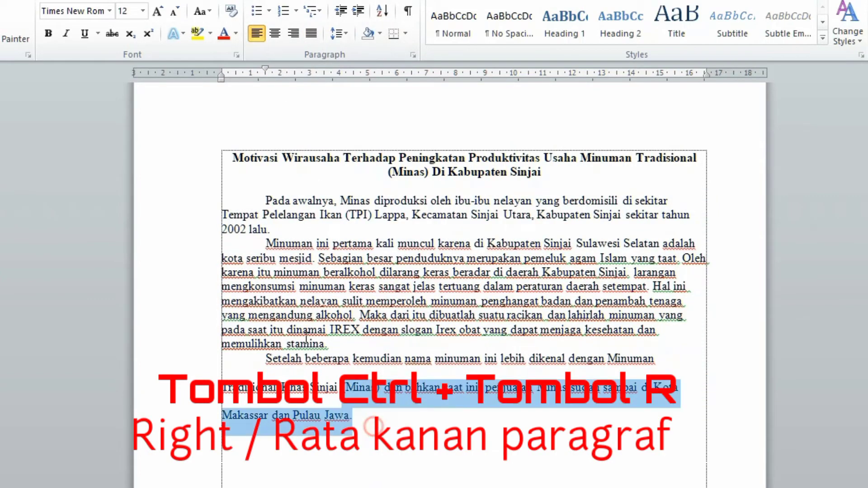
pyautogui.moveTo(306, 339); pyautogui.dragTo(265, 201)
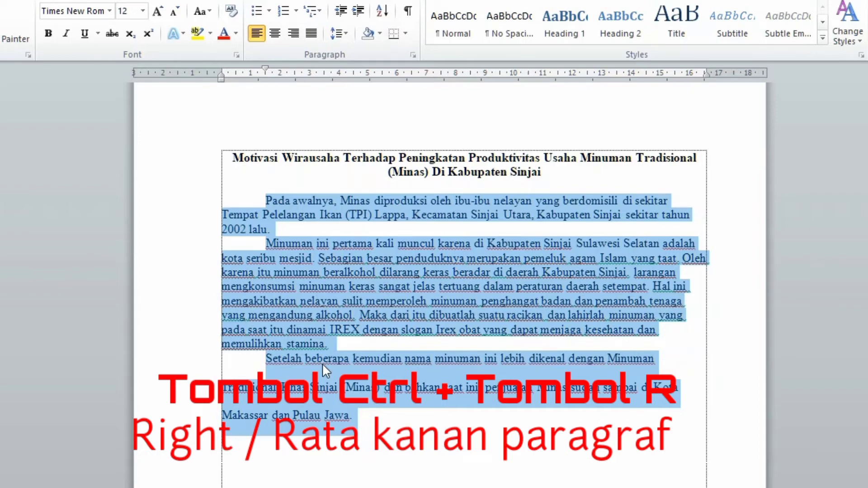
pyautogui.scroll(-6, 322, 362)
pyautogui.scroll(-2, 334, 385)
pyautogui.scroll(8, 346, 406)
pyautogui.hotkey('ctrl', 'r')
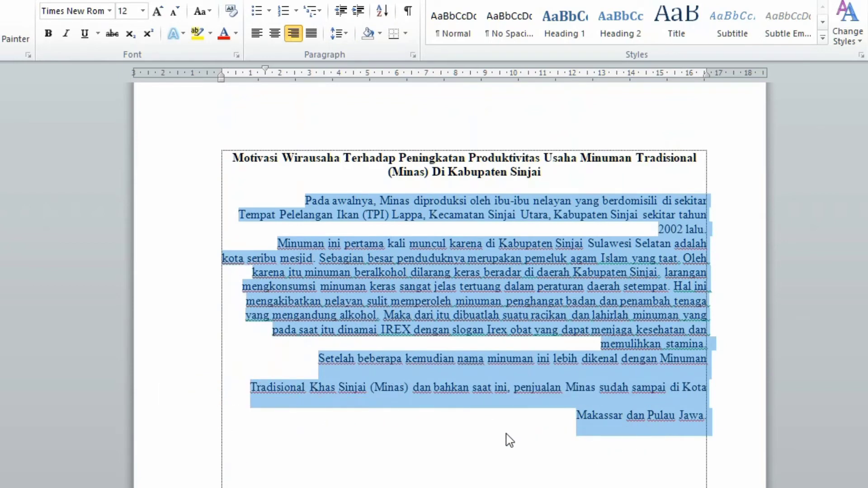
pyautogui.hotkey('ctrl', 'j')
pyautogui.press('Right')
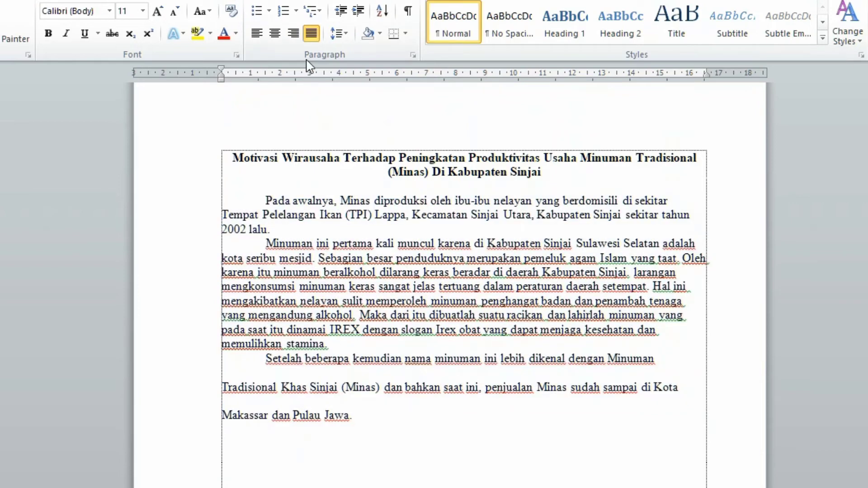
# Toggle the first and Minuman paragraphs between Align Right and Align Left
pyautogui.moveTo(265, 200); pyautogui.dragTo(491, 427)
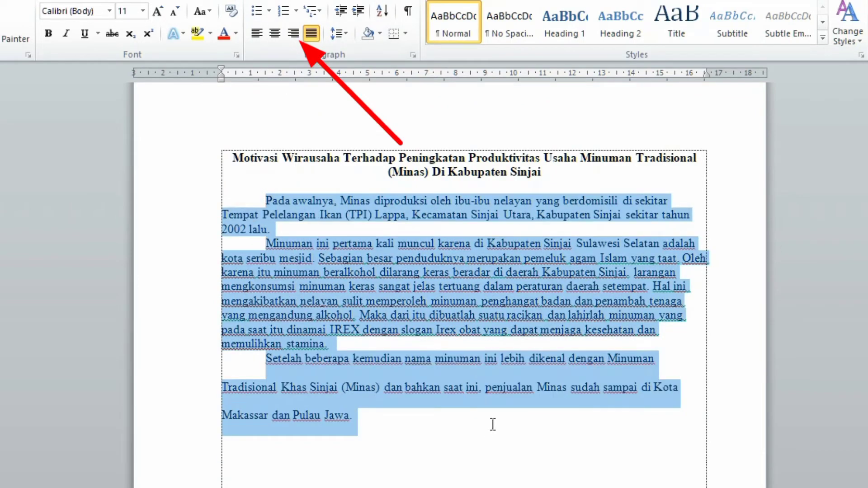
pyautogui.click(281, 200)
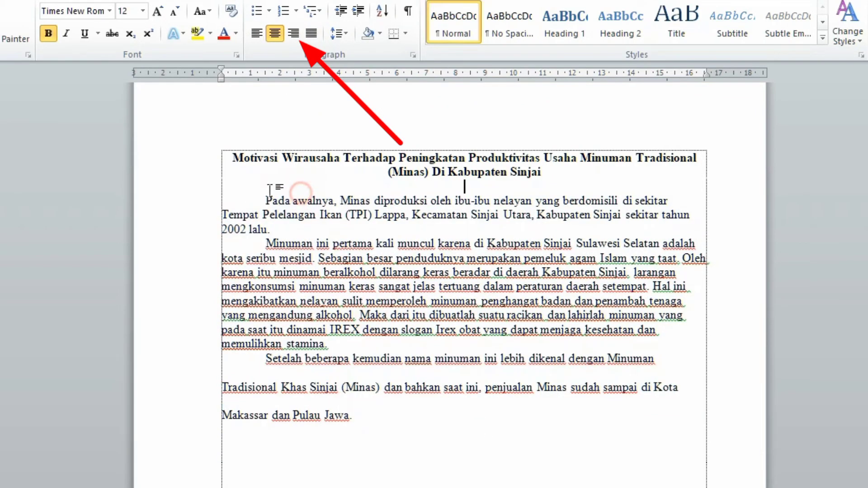
pyautogui.click(295, 34)
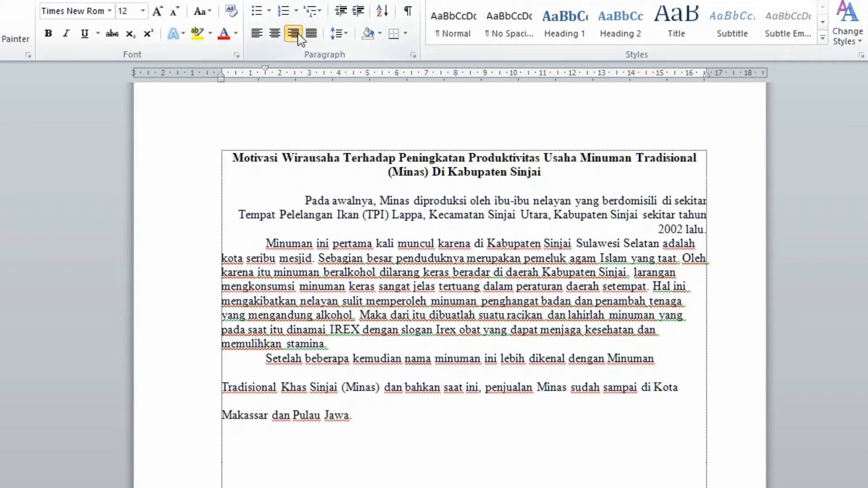
pyautogui.click(294, 33)
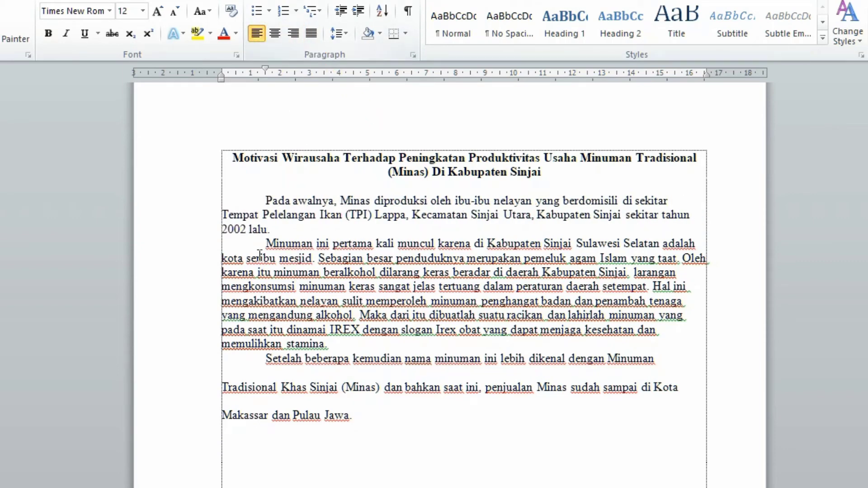
pyautogui.click(249, 244)
pyautogui.click(294, 34)
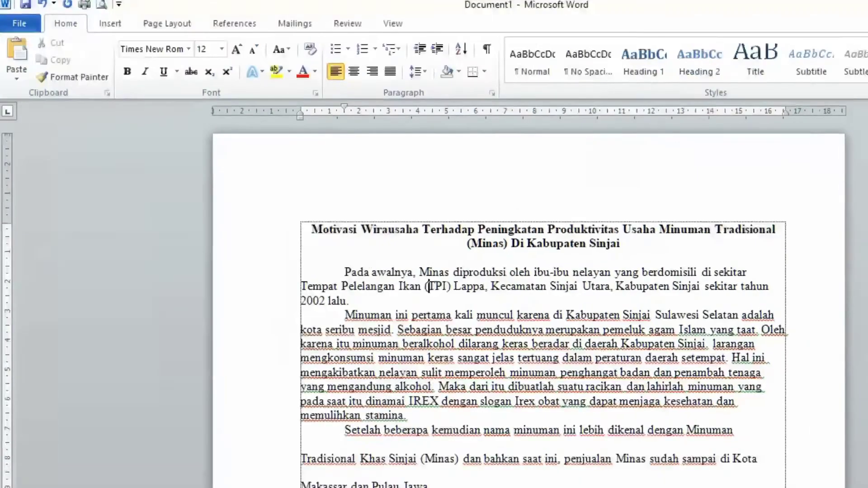
# Bring up Save As with Ctrl+S, cancel once, reopen it and browse to Local Disk (D:)
pyautogui.hotkey('ctrl', 's')
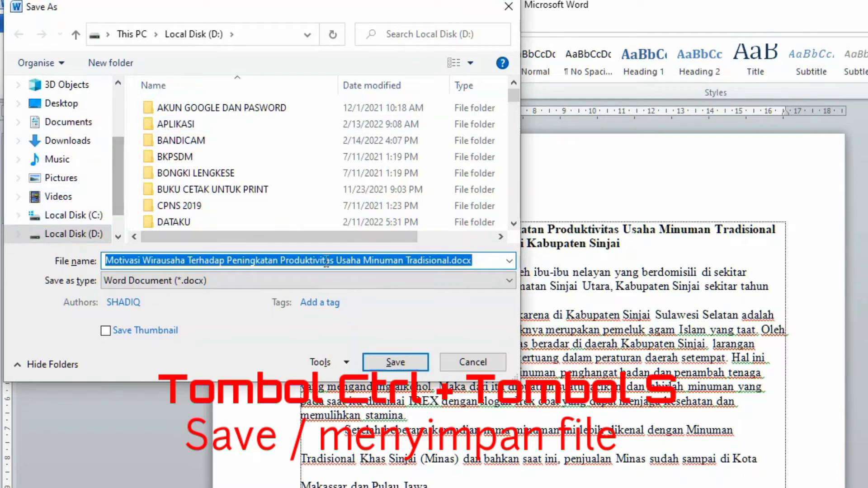
pyautogui.click(487, 368)
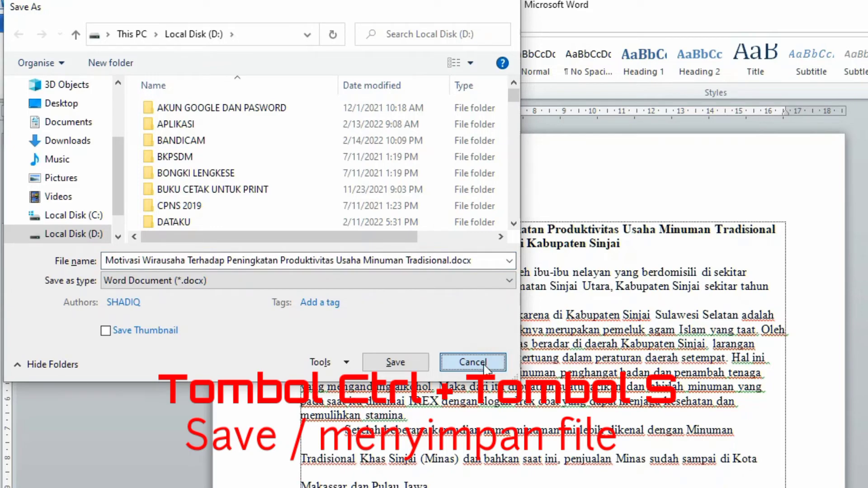
pyautogui.hotkey('ctrl', 's')
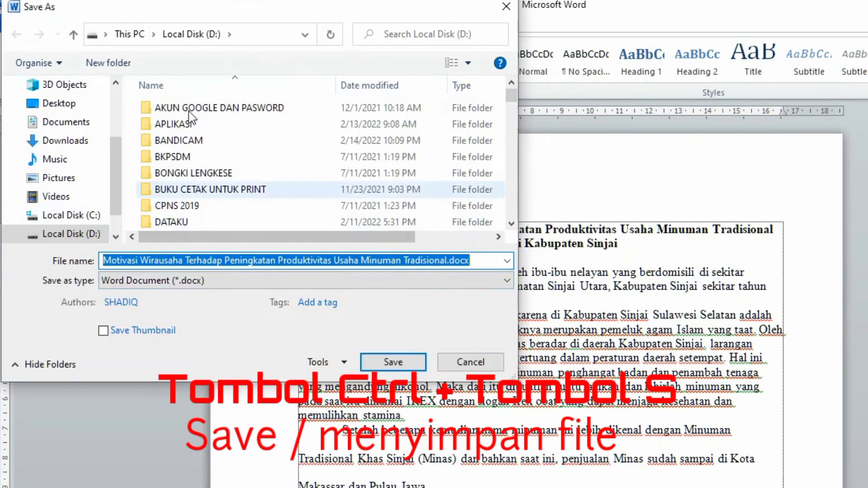
pyautogui.click(180, 36)
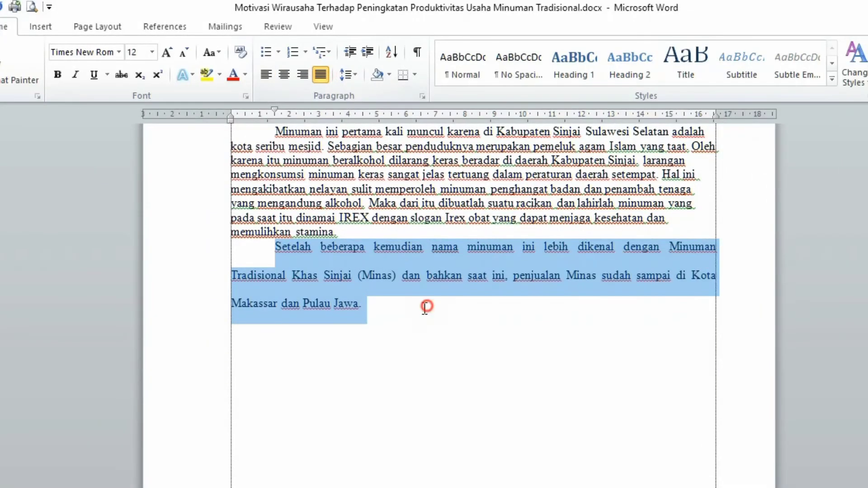
# Give the Setelah paragraph a hanging indent with Ctrl+T, and try one on Minuman, then undo it
pyautogui.click(426, 307)
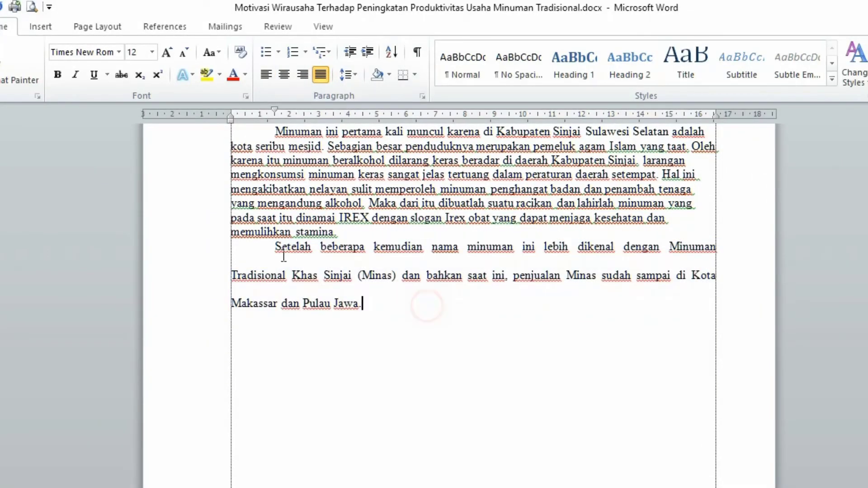
pyautogui.hotkey('ctrl', 't')
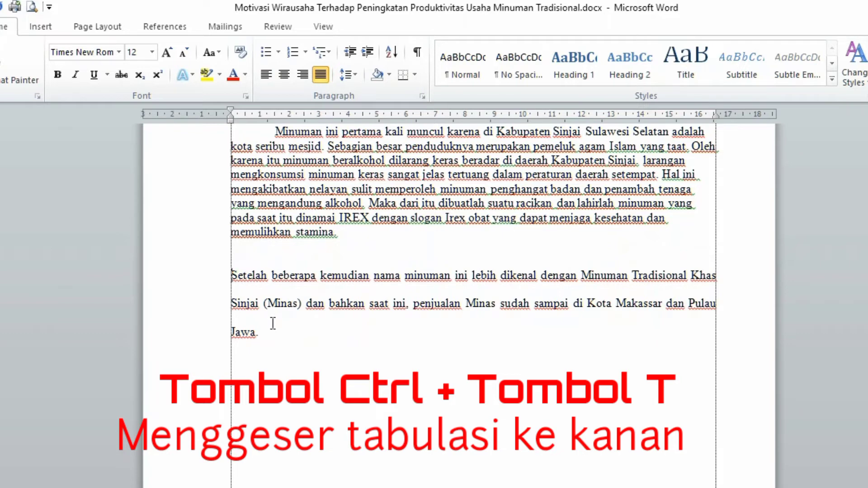
pyautogui.hotkey('ctrl', 't')
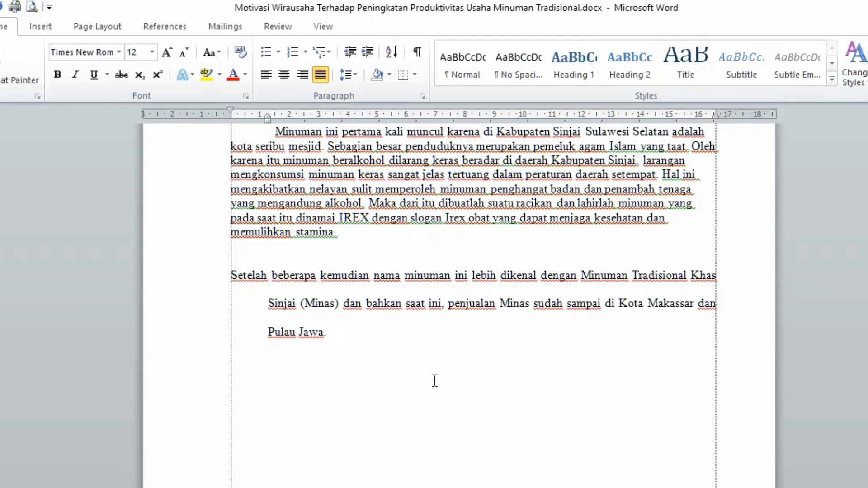
pyautogui.click(259, 131)
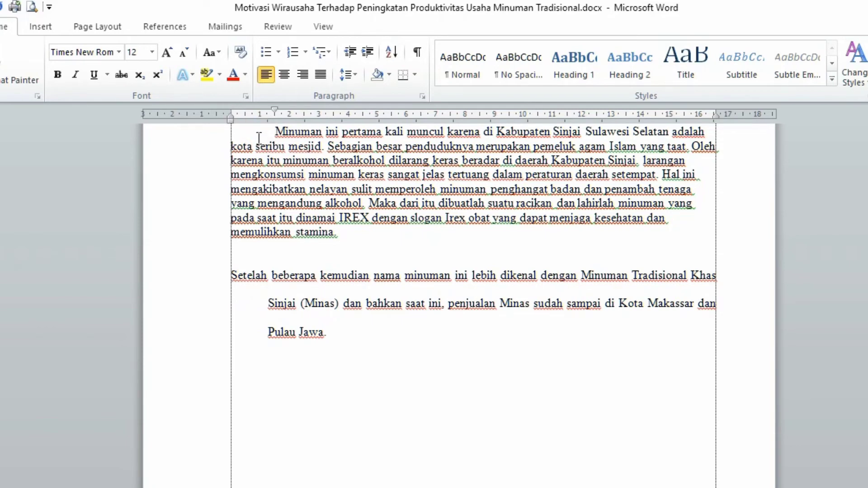
pyautogui.hotkey('ctrl', 't')
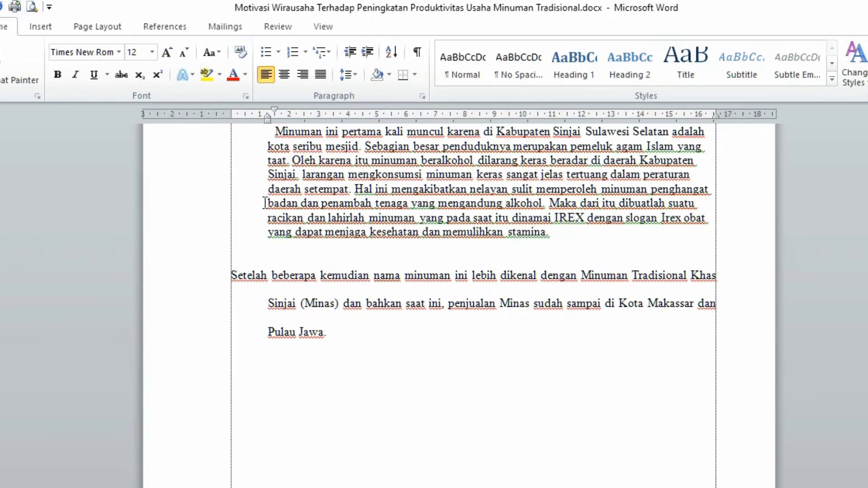
pyautogui.hotkey('ctrl', 'z')
# Remove the Setelah paragraph's hanging indent with Ctrl+Shift+T, leaving it flush left
pyautogui.click(416, 323)
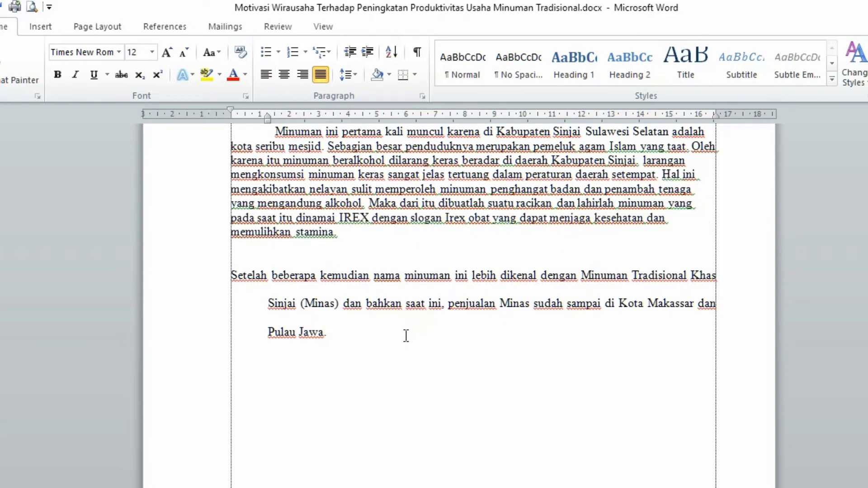
pyautogui.scroll(-3, 403, 339)
pyautogui.scroll(2, 398, 348)
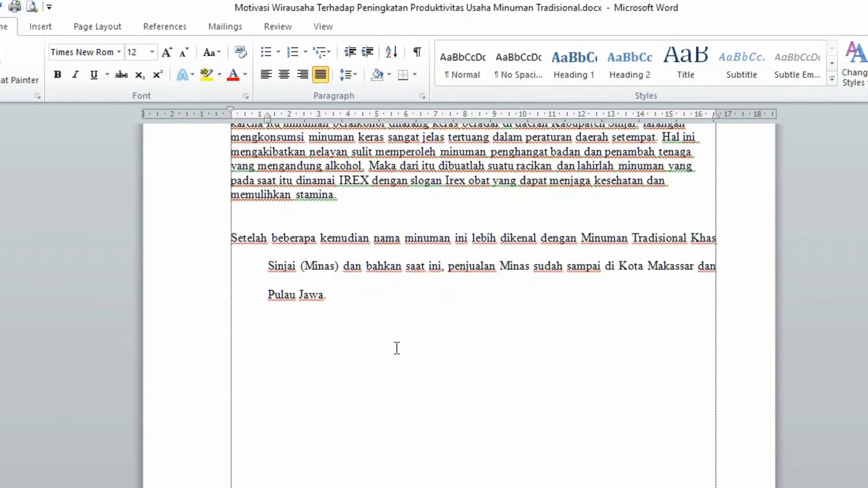
pyautogui.hotkey('ctrl', 'shift', 't')
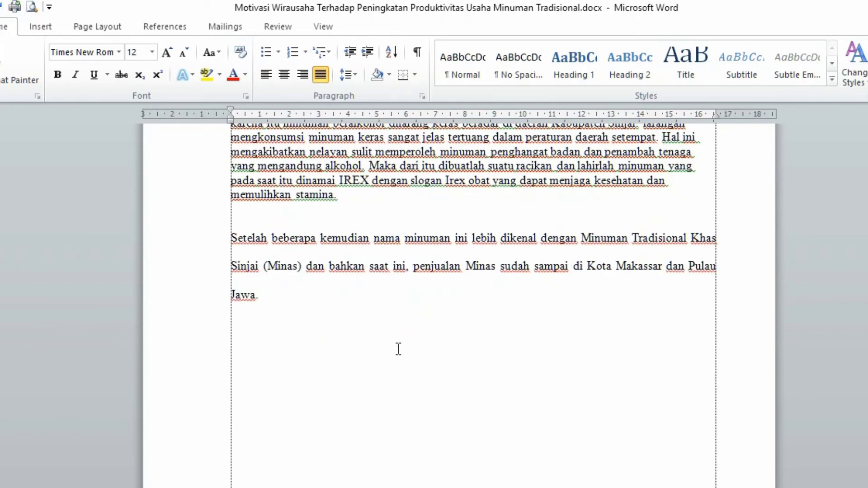
pyautogui.scroll(2, 400, 350)
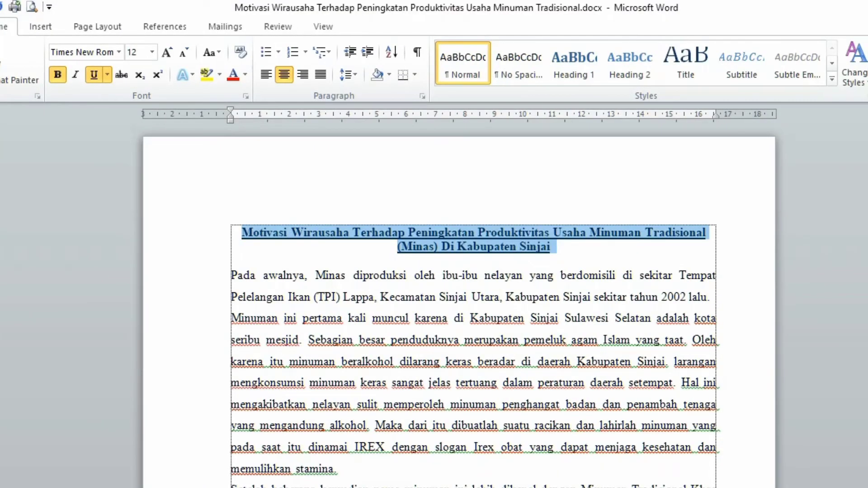
# Remove the title's underline, then underline the title words from Motivasi to Kabupaten
pyautogui.click(593, 265)
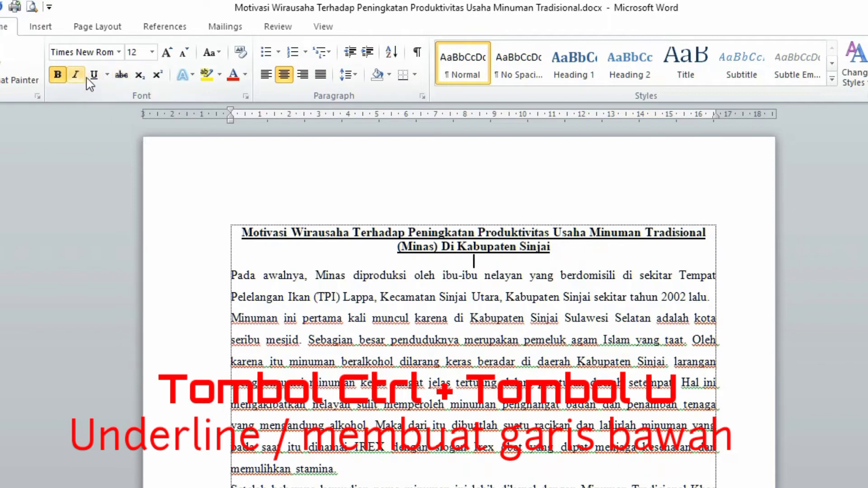
pyautogui.hotkey('ctrl', 'z')
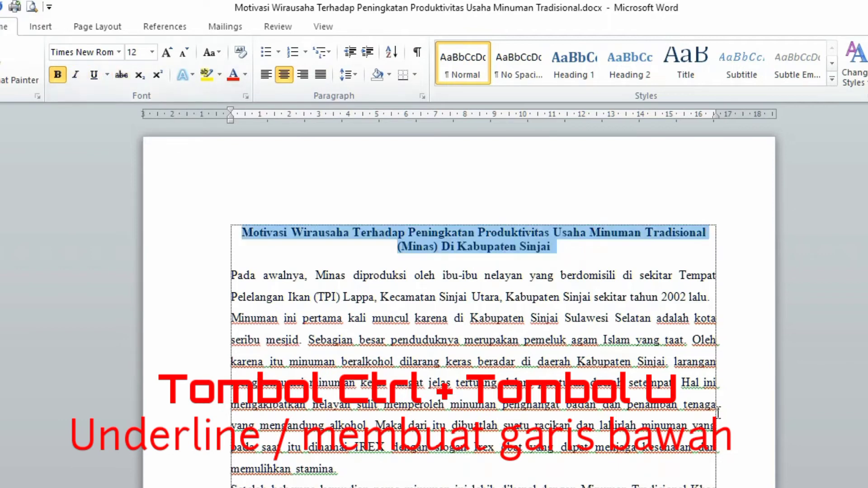
pyautogui.click(576, 252)
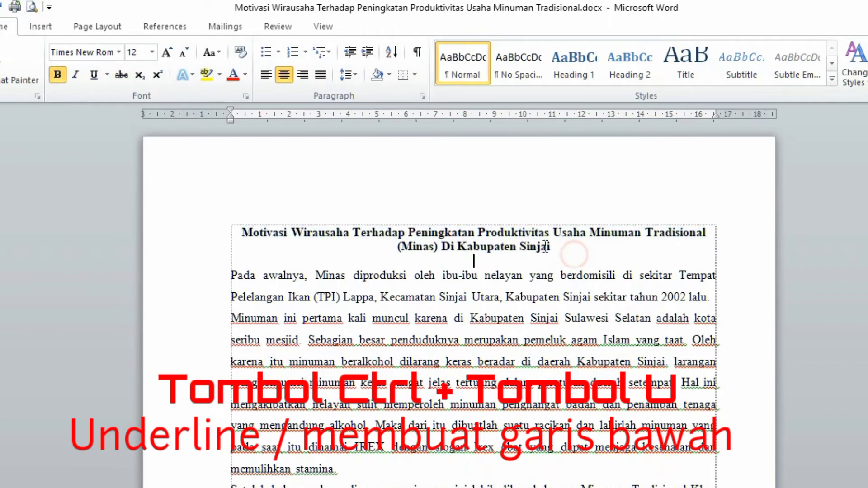
pyautogui.moveTo(520, 246); pyautogui.dragTo(291, 233)
pyautogui.moveTo(213, 229); pyautogui.dragTo(140, 216)
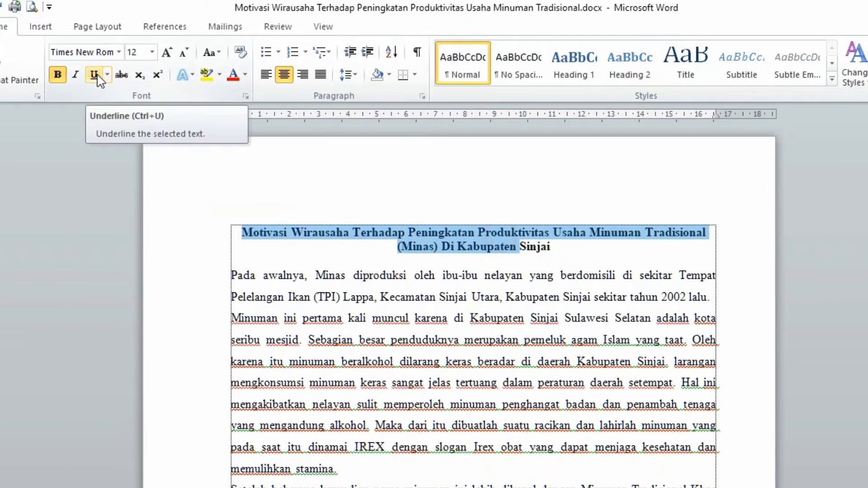
pyautogui.click(95, 75)
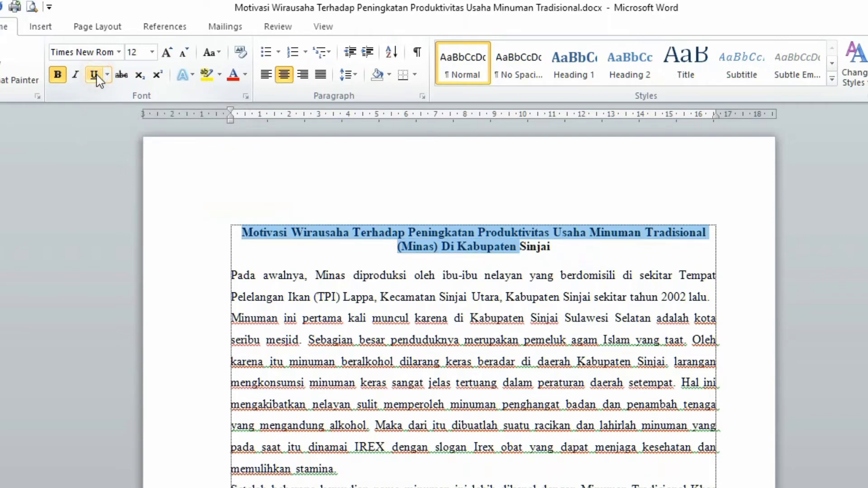
# Underline the entire two-line title
pyautogui.click(471, 185)
pyautogui.moveTo(590, 247); pyautogui.dragTo(107, 194)
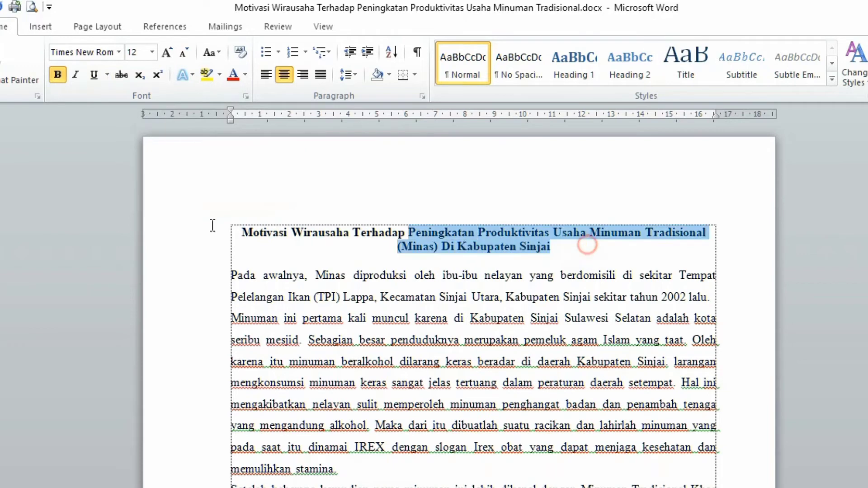
pyautogui.click(95, 74)
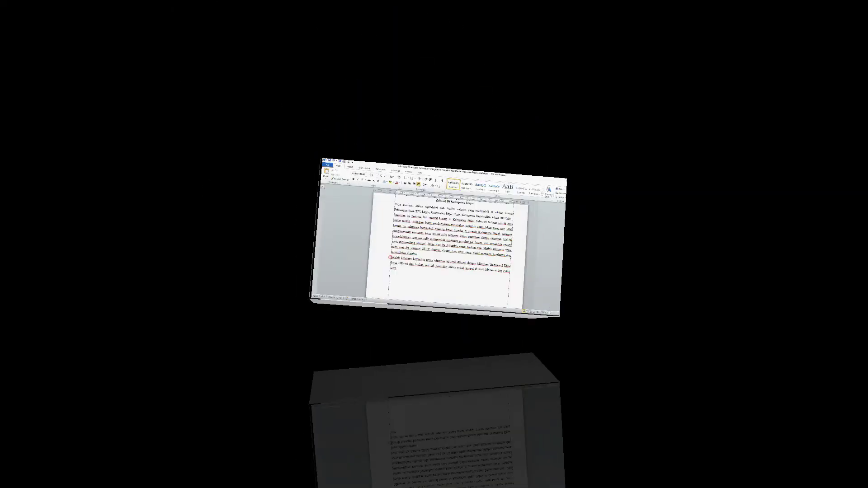
# Paste over the selected Setelah paragraph, then undo to restore it
pyautogui.moveTo(267, 325)
pyautogui.mouseDown()
pyautogui.moveTo(301, 327)
pyautogui.moveTo(295, 358)
pyautogui.mouseUp()
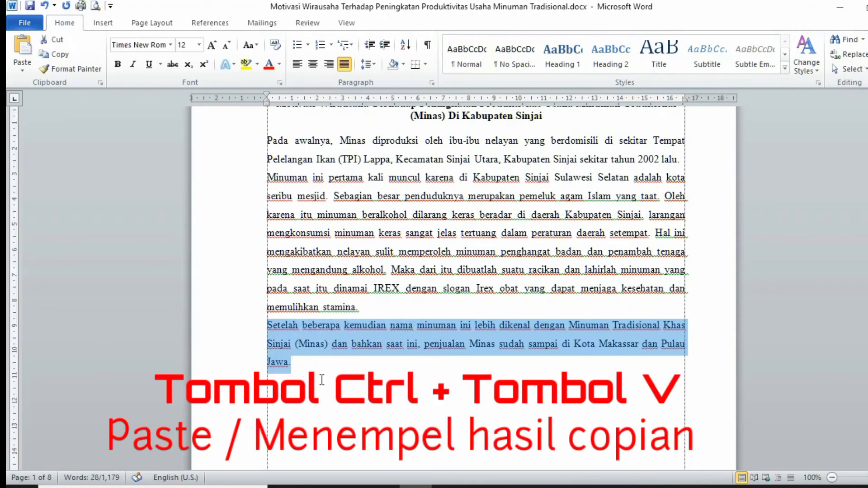
pyautogui.scroll(-1, 325, 382)
pyautogui.scroll(-1, 324, 381)
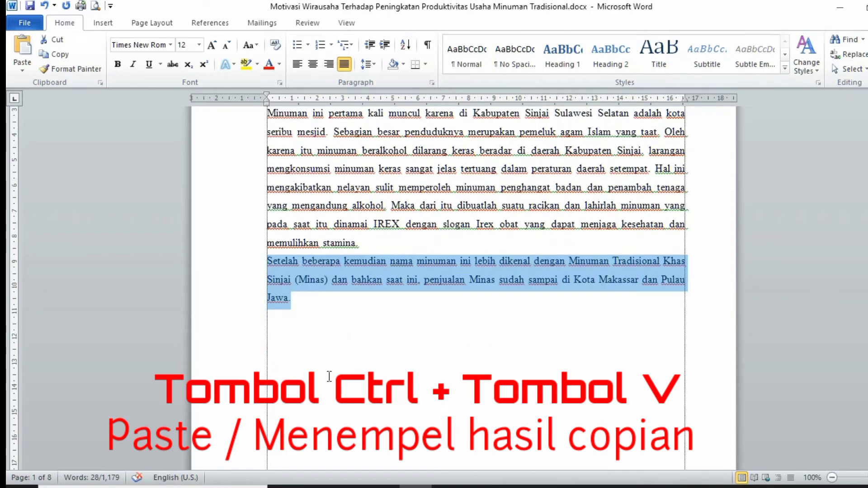
pyautogui.write('Tombol ctrl + tombol G (Go To)')
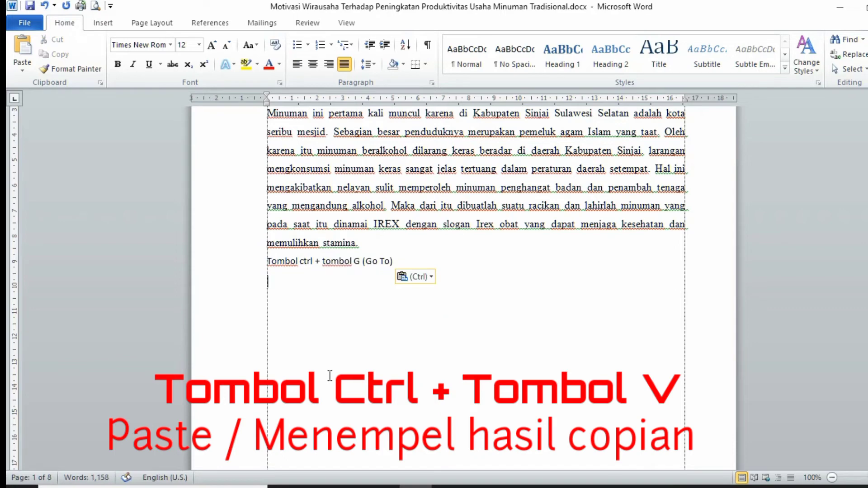
pyautogui.hotkey('ctrl', 'z')
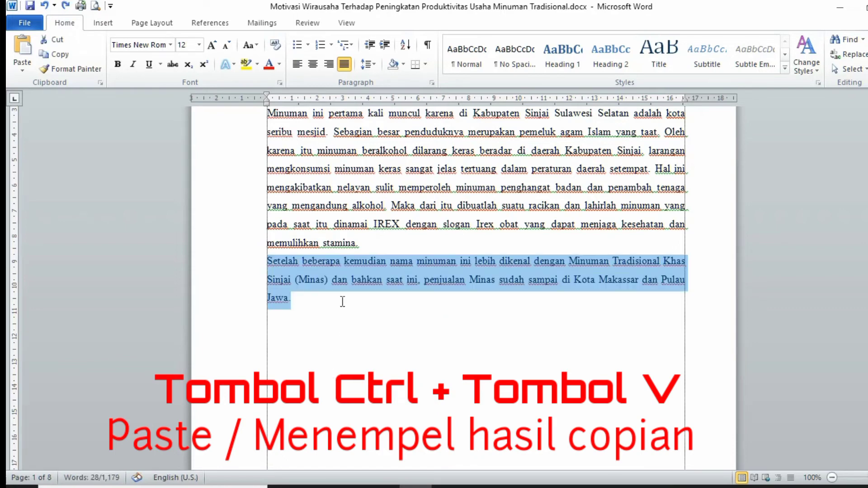
pyautogui.click(342, 299)
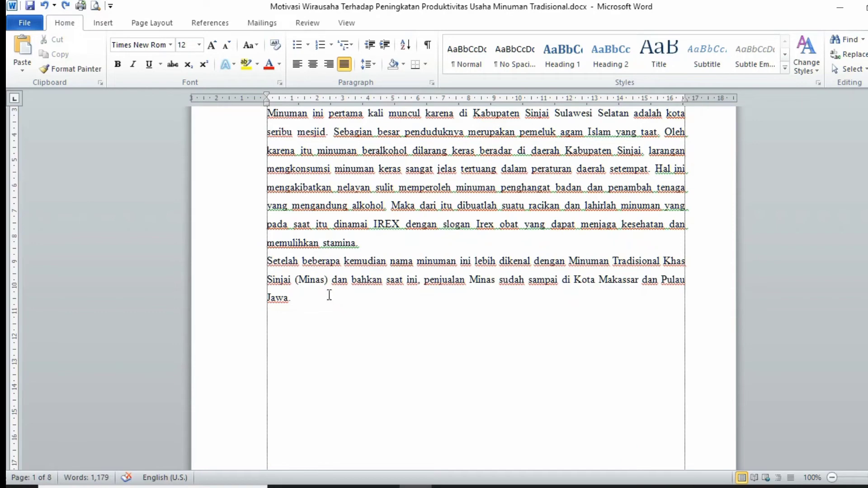
# Copy the whole Setelah paragraph and paste a duplicate on the empty line below 'Jawa.'
pyautogui.click(392, 408)
pyautogui.scroll(-1, 392, 408)
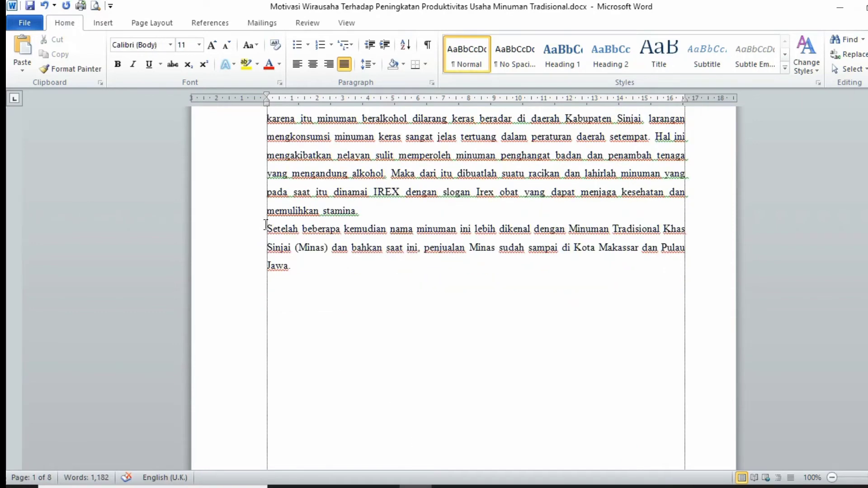
pyautogui.moveTo(265, 225); pyautogui.dragTo(293, 270)
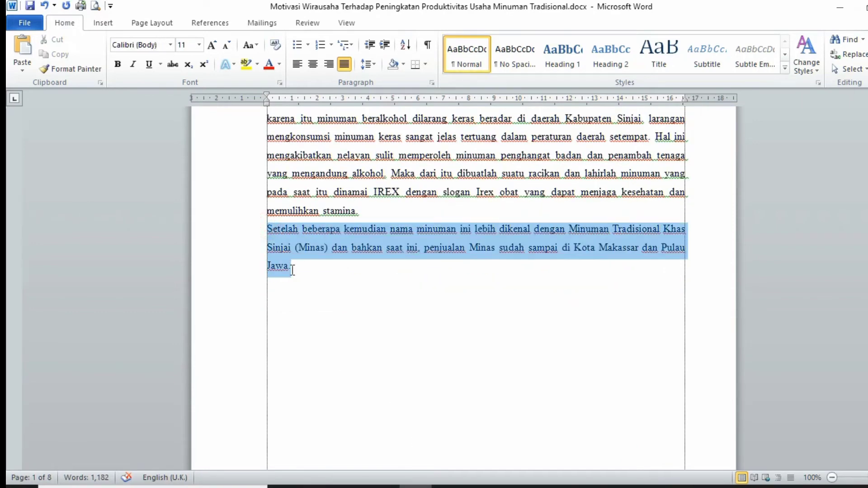
pyautogui.rightClick(280, 251)
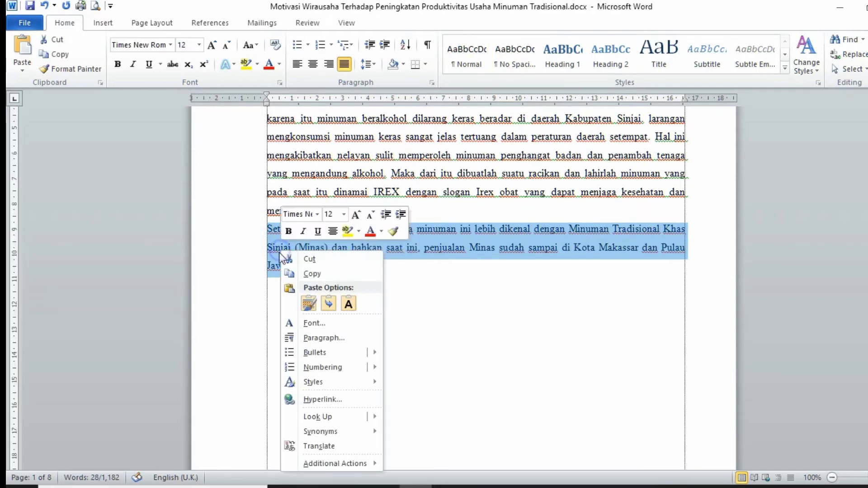
pyautogui.click(321, 277)
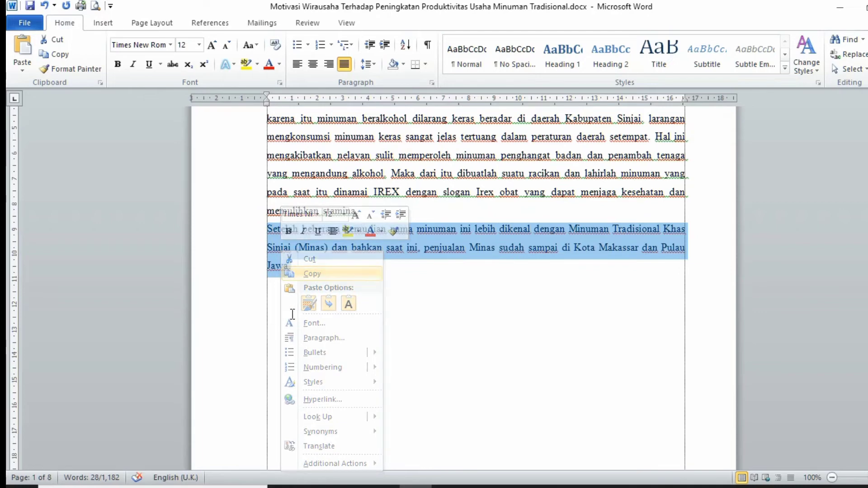
pyautogui.click(289, 306)
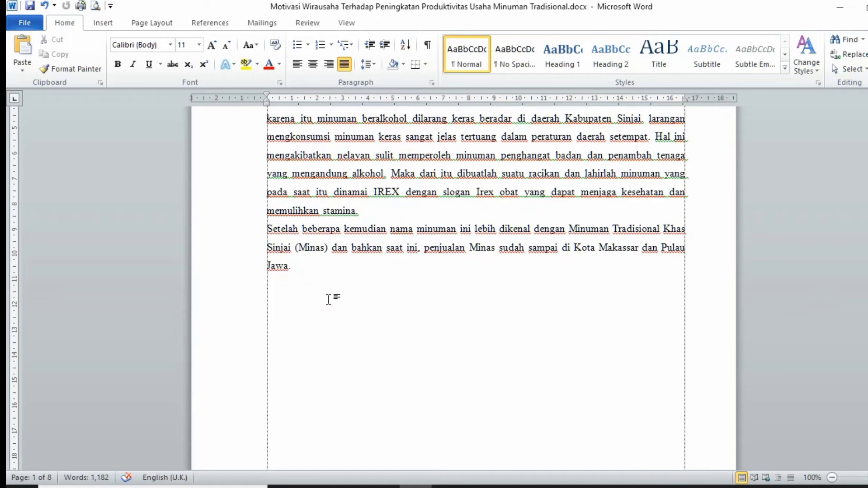
pyautogui.hotkey('ctrl', 'v')
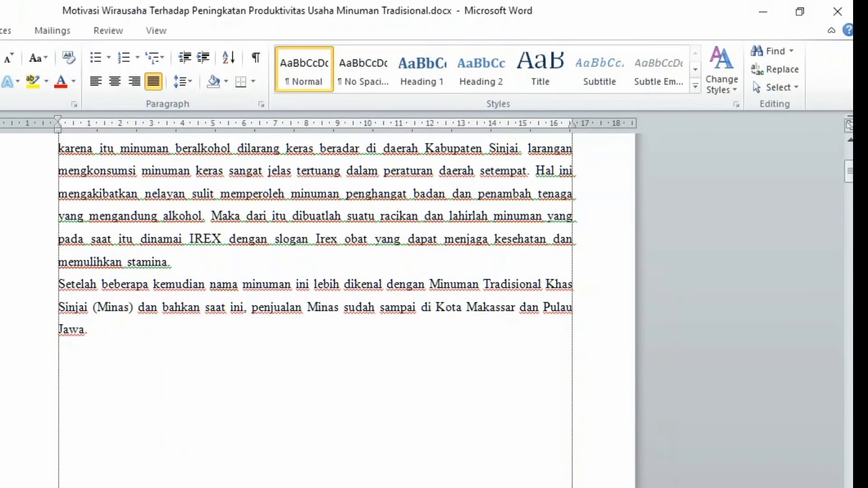
pyautogui.hotkey('alt', 'F4')
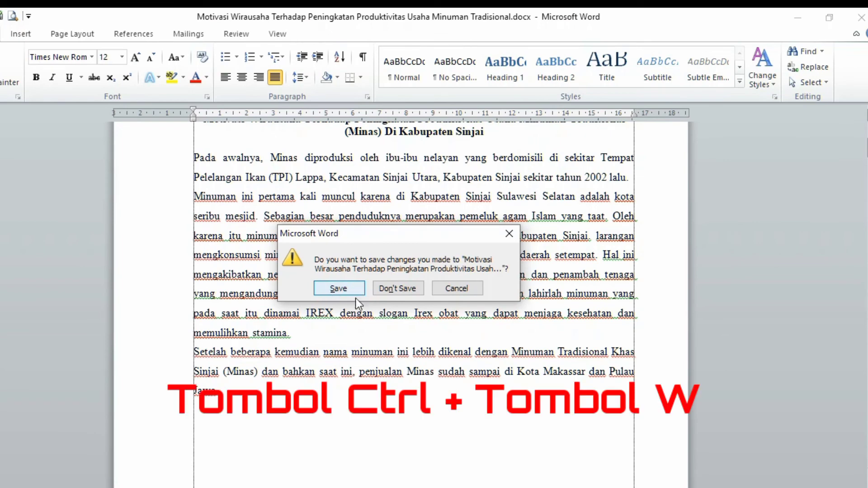
pyautogui.click(470, 289)
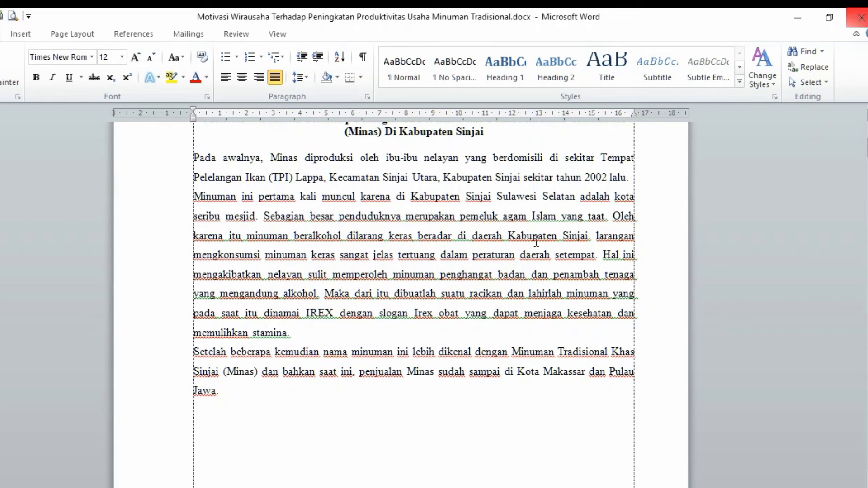
pyautogui.click(436, 276)
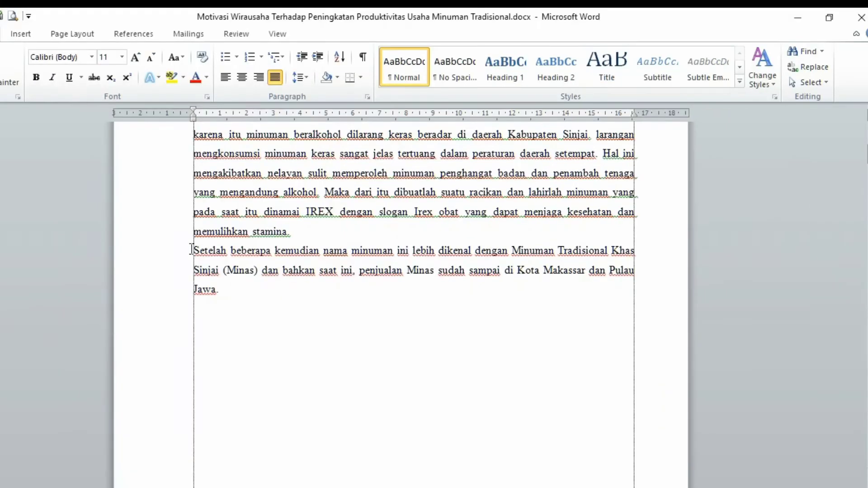
# Cut the final 'Setelah beberapa kemudian…' paragraph with Ctrl+X and paste it back below 'memulihkan stamina.'
pyautogui.moveTo(194, 250)
pyautogui.mouseDown()
pyautogui.moveTo(275, 256)
pyautogui.moveTo(215, 294)
pyautogui.moveTo(224, 293)
pyautogui.mouseUp()
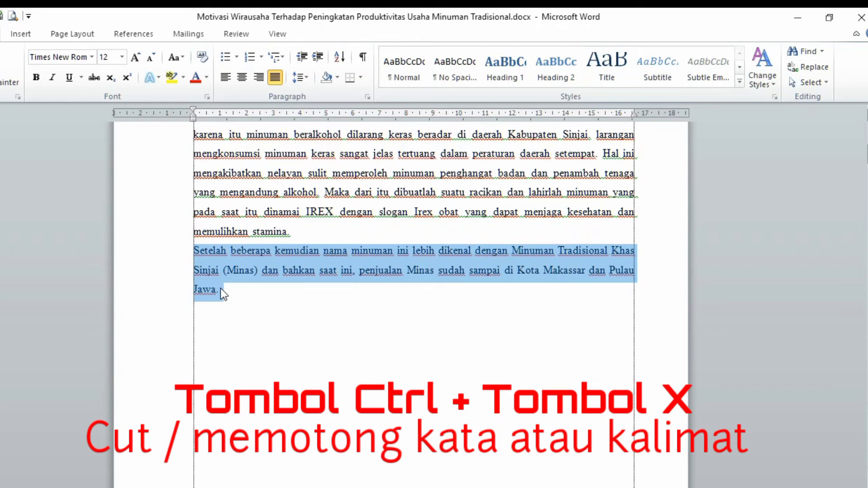
pyautogui.hotkey('ctrl', 'x')
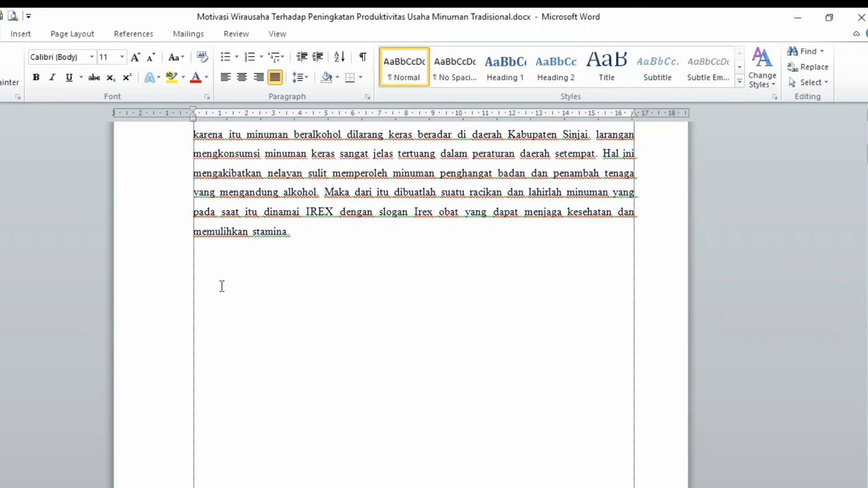
pyautogui.scroll(3, 263, 286)
pyautogui.scroll(3, 294, 285)
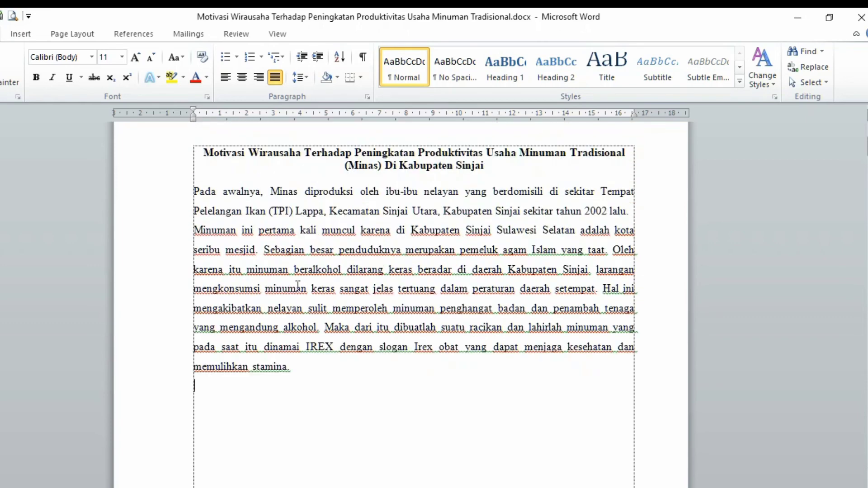
pyautogui.scroll(-6, 298, 285)
pyautogui.scroll(-3, 300, 293)
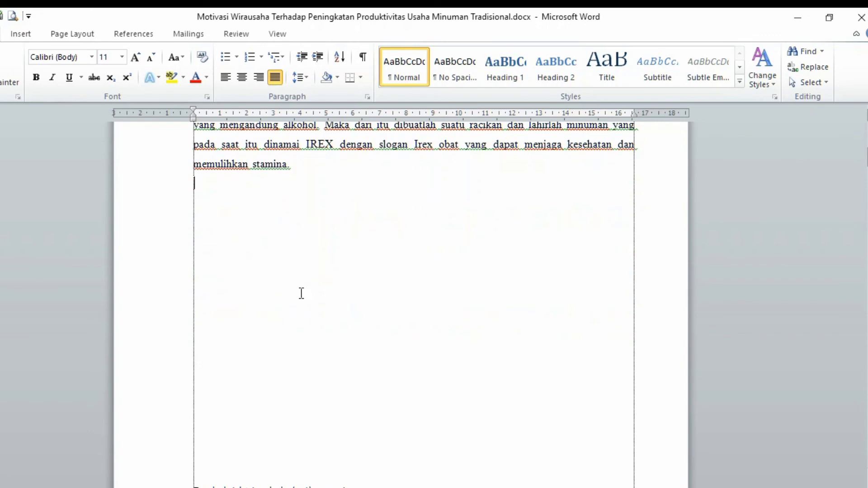
pyautogui.scroll(4, 302, 293)
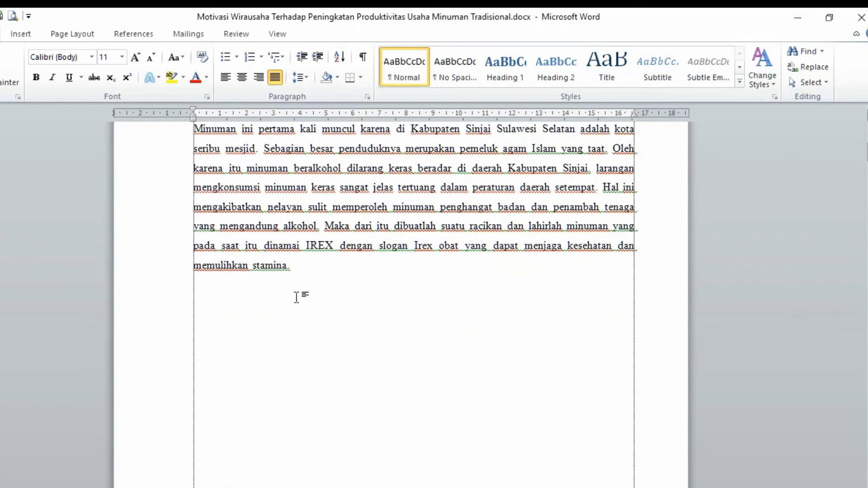
pyautogui.hotkey('ctrl', 'v')
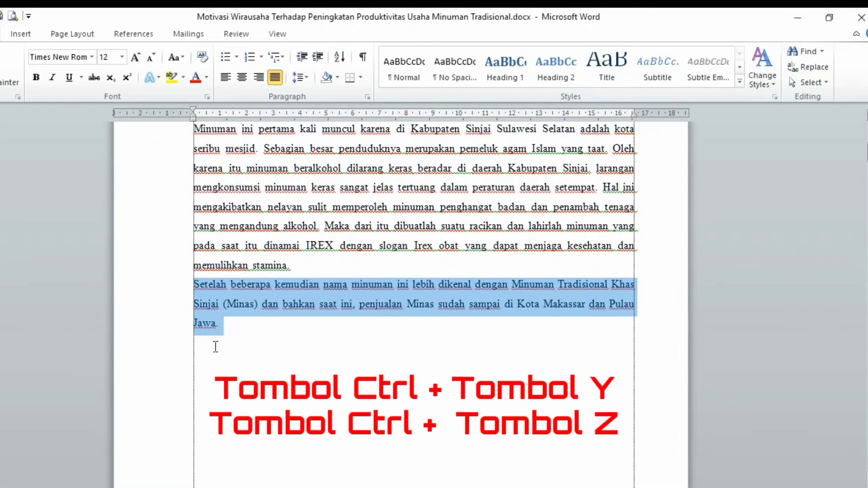
# Reselect the final paragraph and delete it
pyautogui.rightClick(199, 295)
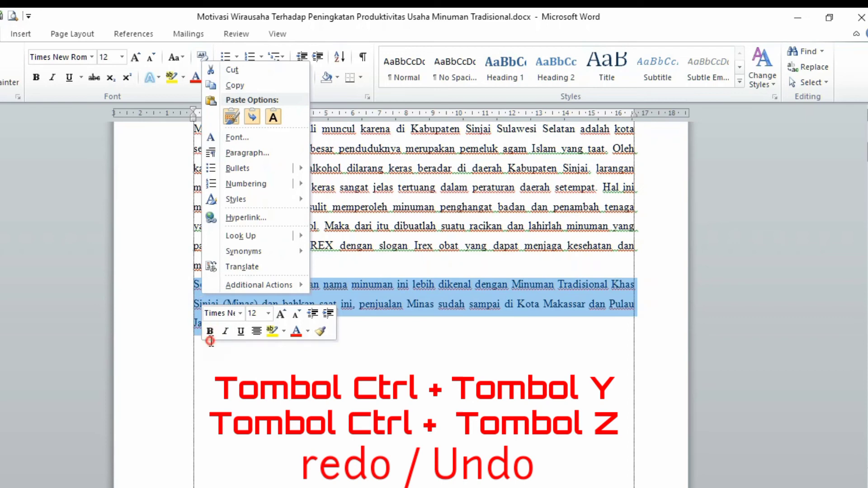
pyautogui.click(237, 322)
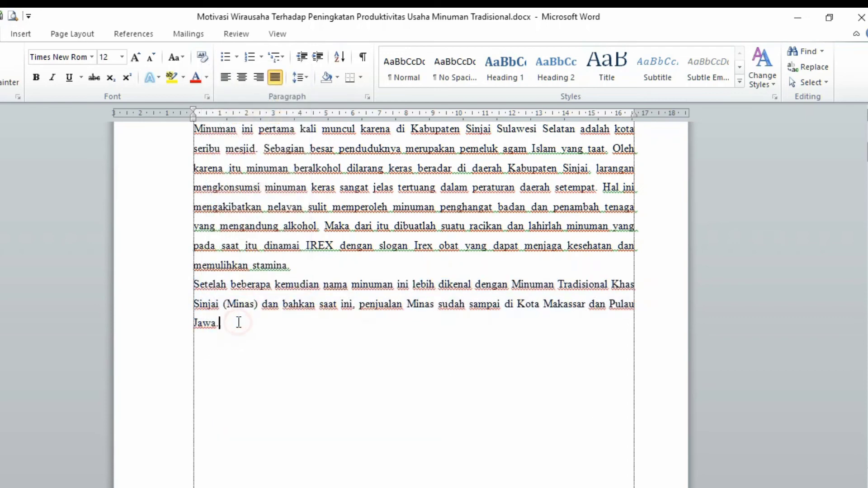
pyautogui.moveTo(238, 322); pyautogui.dragTo(188, 296)
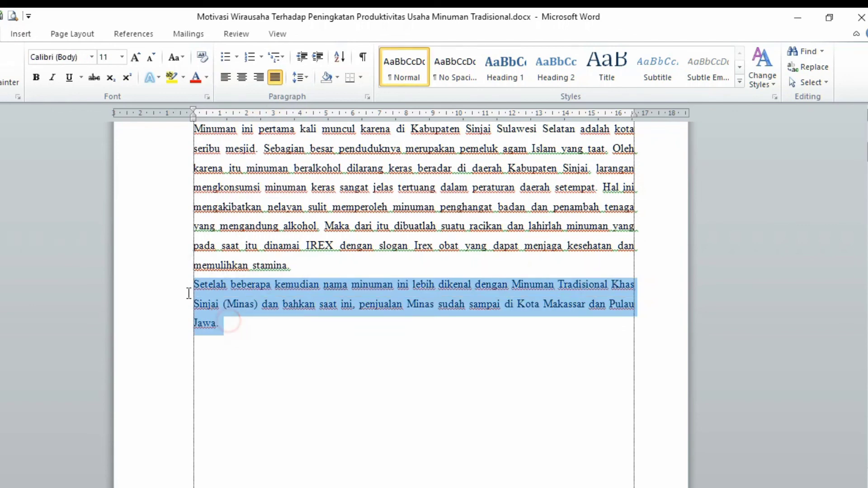
pyautogui.press('Delete')
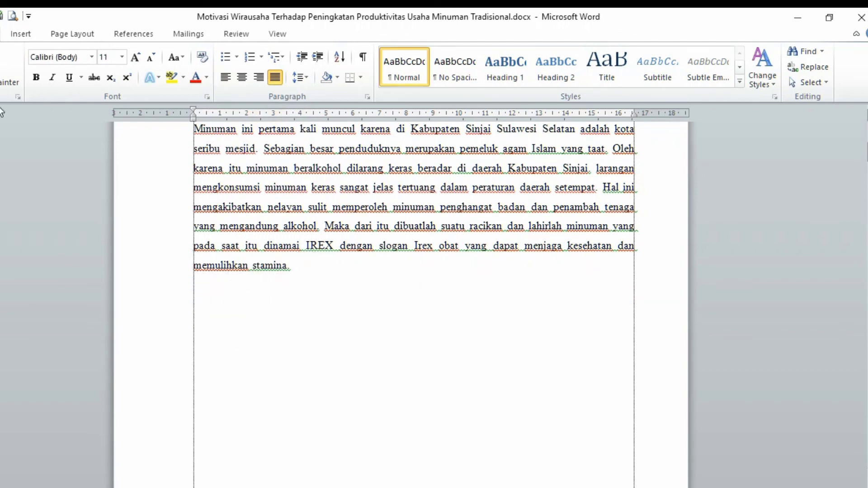
# Right-align the empty line with Ctrl+R and paste the removed paragraph back
pyautogui.hotkey('ctrl', 'r')
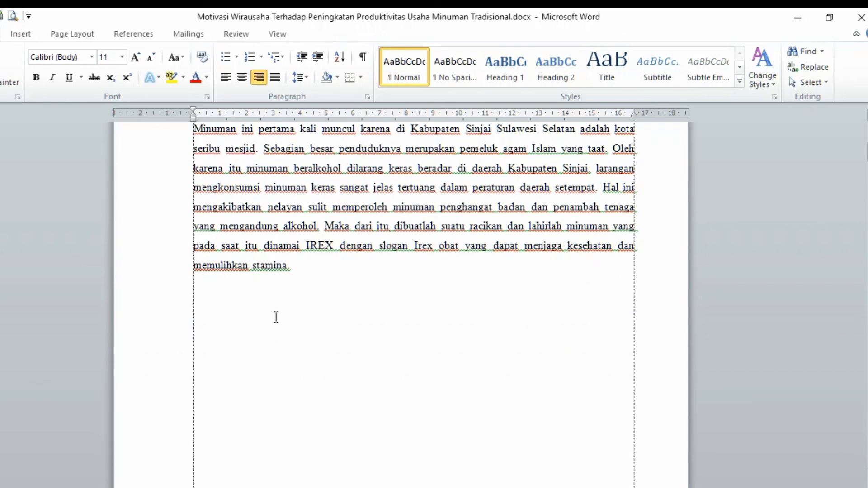
pyautogui.click(204, 288)
pyautogui.hotkey('ctrl', 'v')
pyautogui.scroll(2, 110, 147)
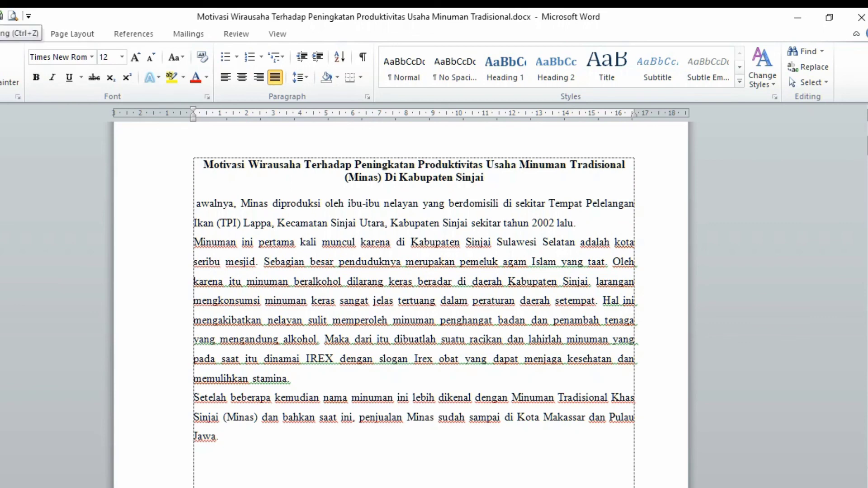
# Undo four edits and retype 'ten Sinjai Pada' to restore the title ending and opening 'Pada'
pyautogui.hotkey('ctrl', 'z')
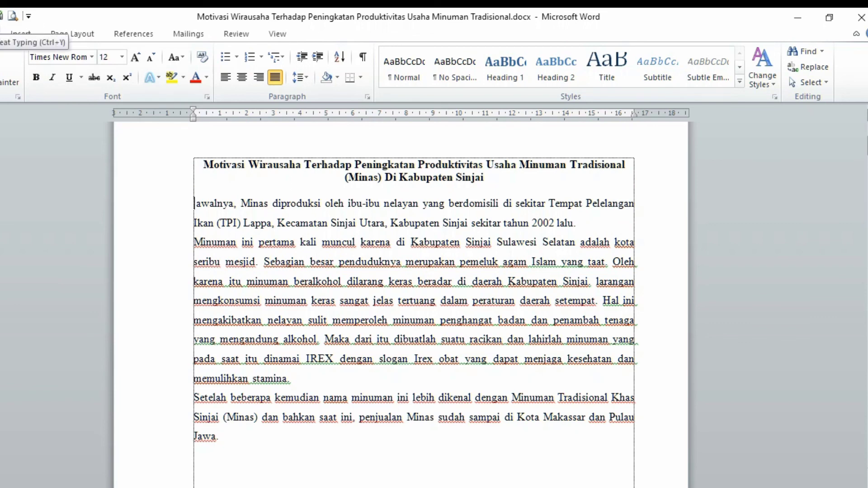
pyautogui.hotkey('ctrl', 'z')
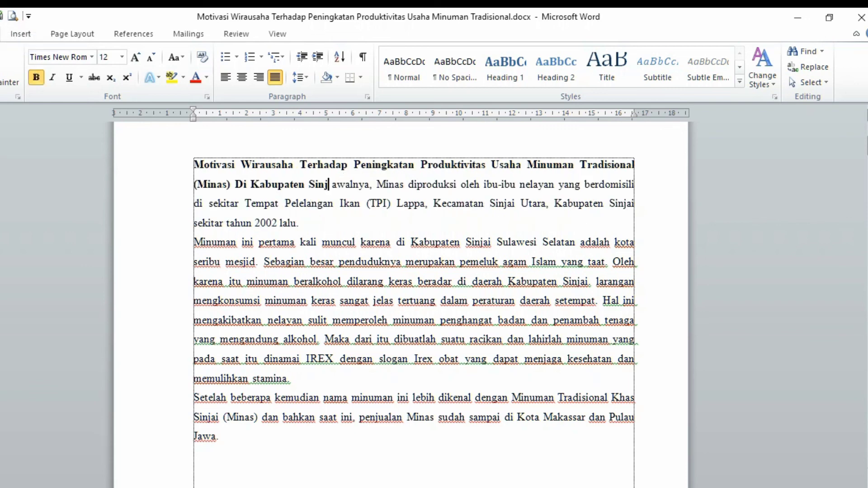
pyautogui.hotkey('ctrl', 'z')
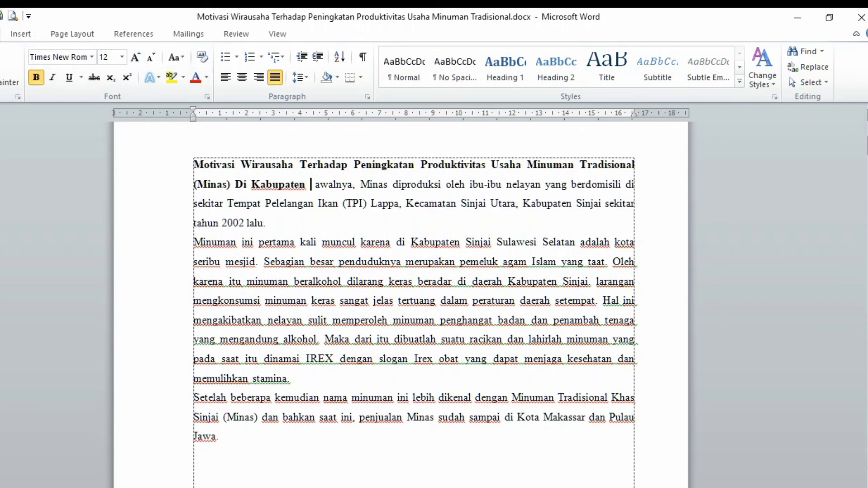
pyautogui.hotkey('ctrl', 'z')
pyautogui.write('ten')
pyautogui.write(' Sinjai ')
pyautogui.write('Pada')
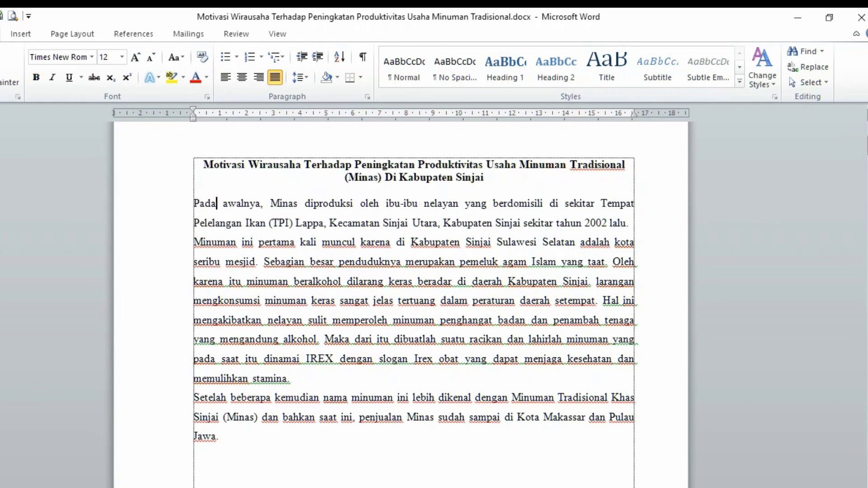
# Delete the final paragraph, undo to restore it, then reselect the whole paragraph
pyautogui.click(229, 453)
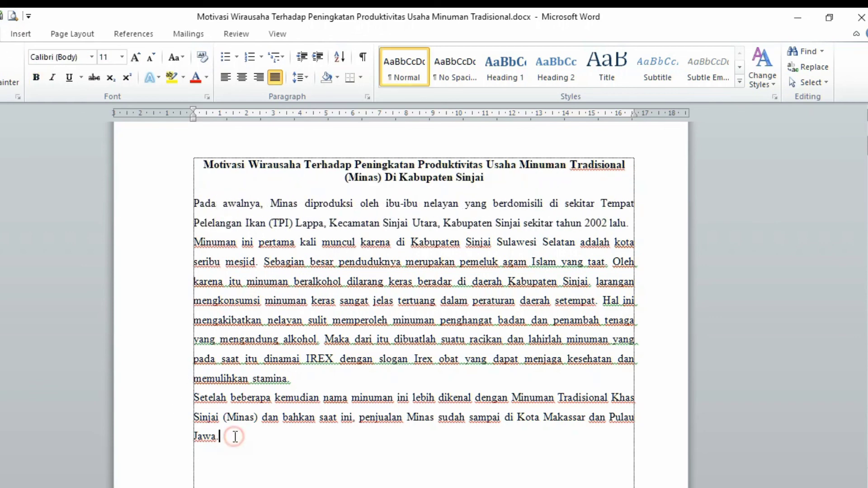
pyautogui.moveTo(232, 436); pyautogui.dragTo(194, 398)
pyautogui.press('Delete')
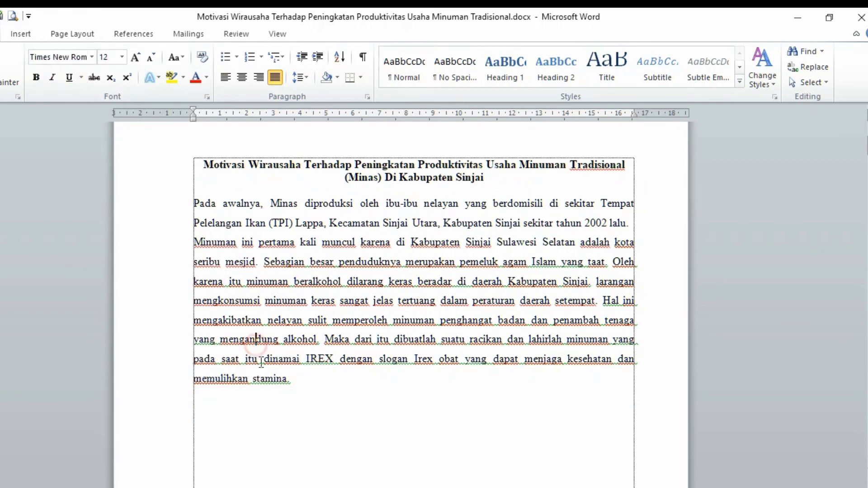
pyautogui.click(239, 416)
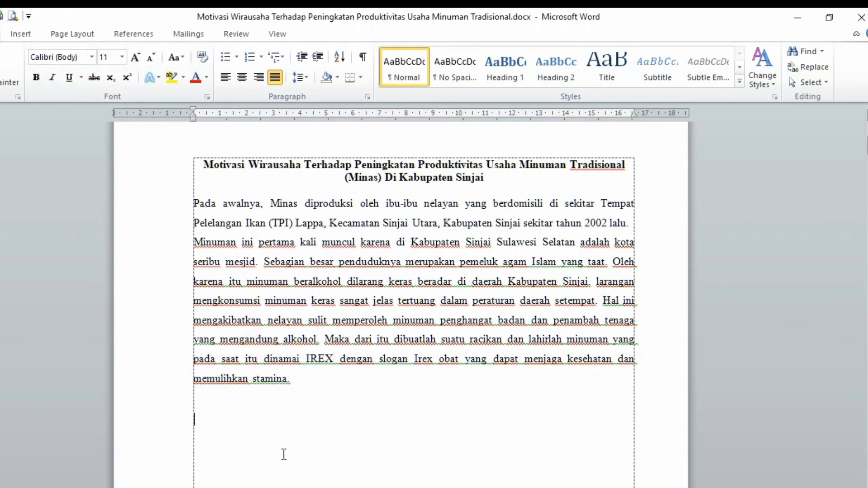
pyautogui.hotkey('ctrl', 'z')
pyautogui.click(248, 425)
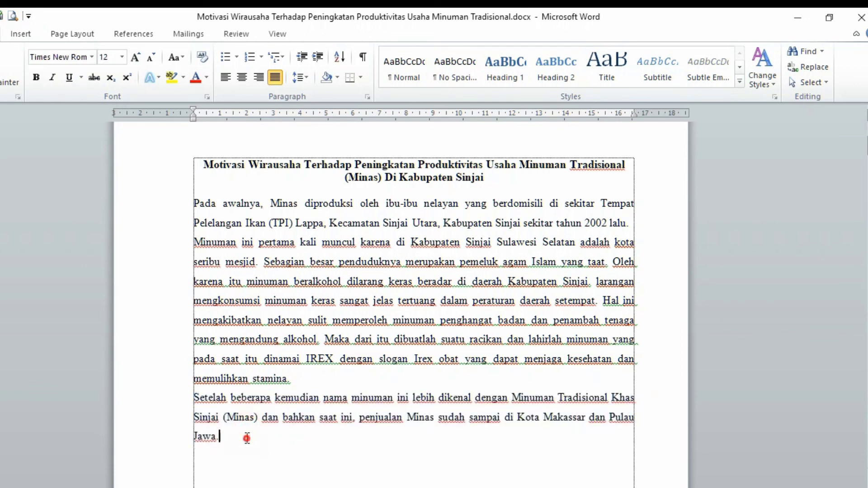
pyautogui.moveTo(246, 437); pyautogui.dragTo(189, 403)
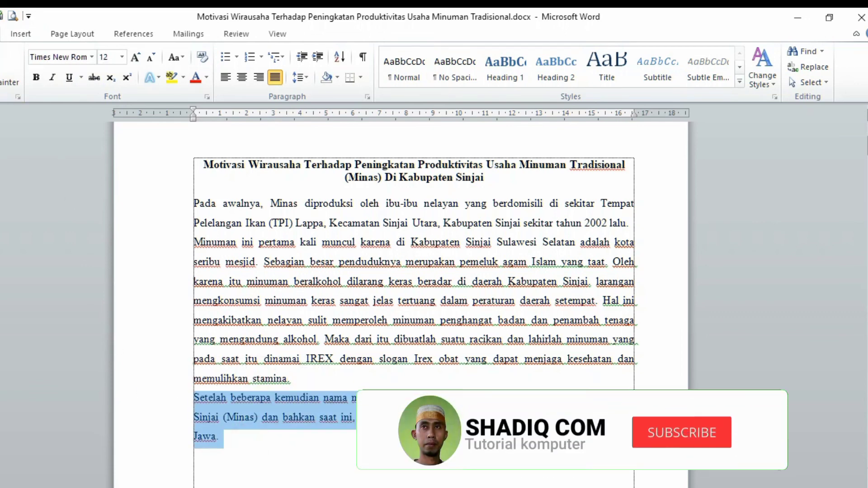